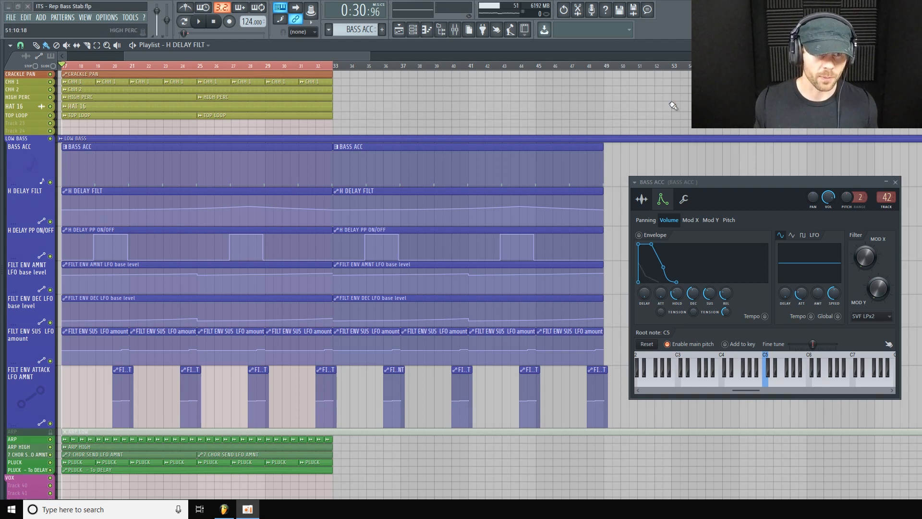
Play the looped arrangement section from bar 17 and stop playback.
{"action": "left_click", "coordinate": [198, 21]}
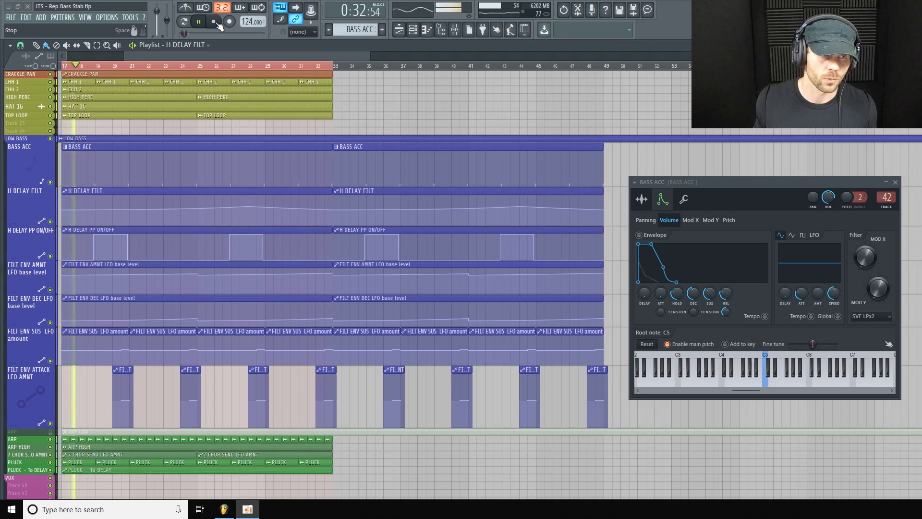
{"action": "left_click", "coordinate": [214, 22]}
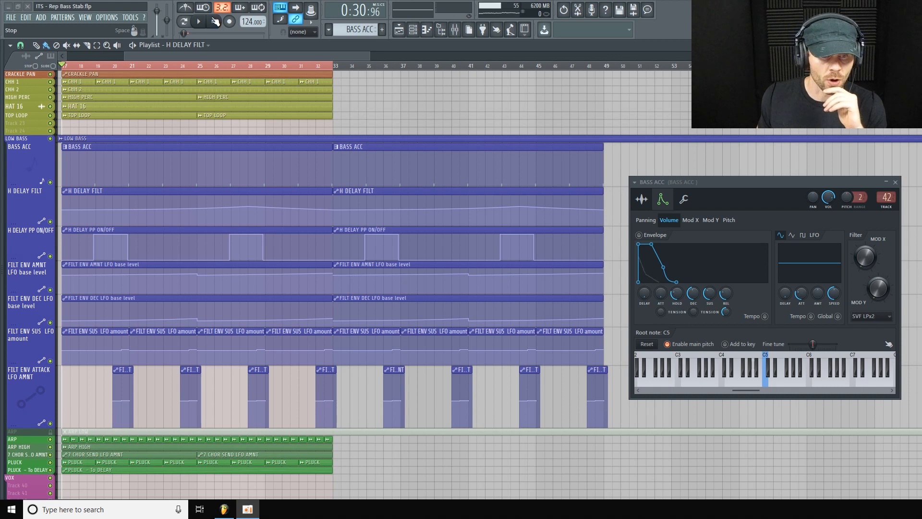
Show the BASS ACC channel's Mod X envelope, view its mixer inserts, and leave the channel window over the playlist with the mixer closed.
{"action": "left_click", "coordinate": [454, 30]}
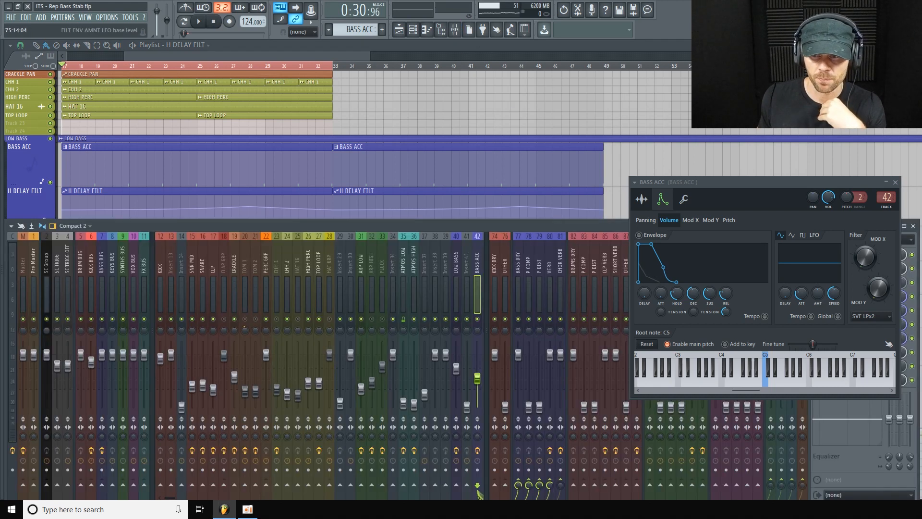
{"action": "left_click_drag", "start_coordinate": [756, 182], "coordinate": [496, 2]}
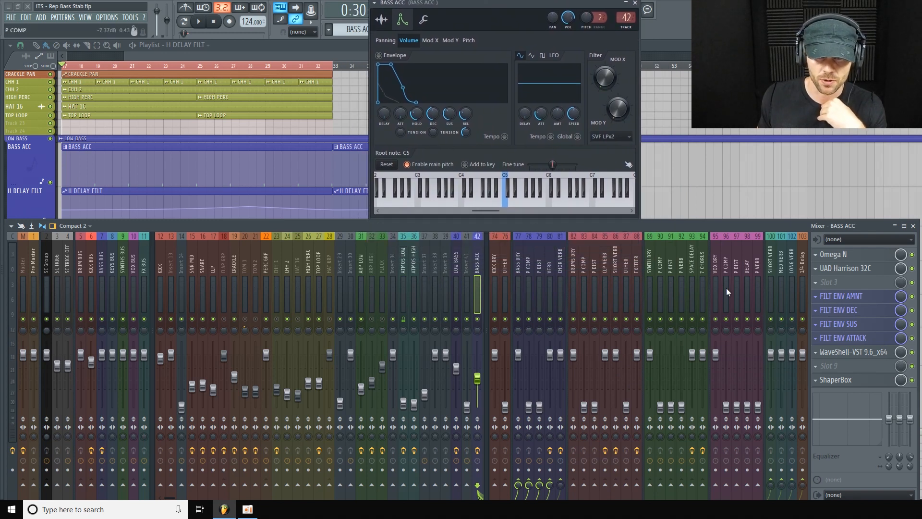
{"action": "left_click", "coordinate": [438, 42]}
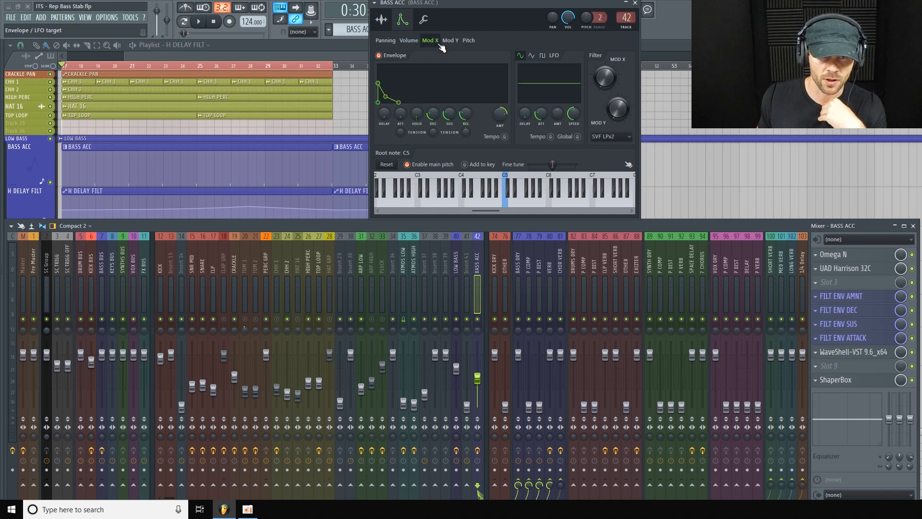
{"action": "left_click_drag", "start_coordinate": [500, 5], "coordinate": [509, 19]}
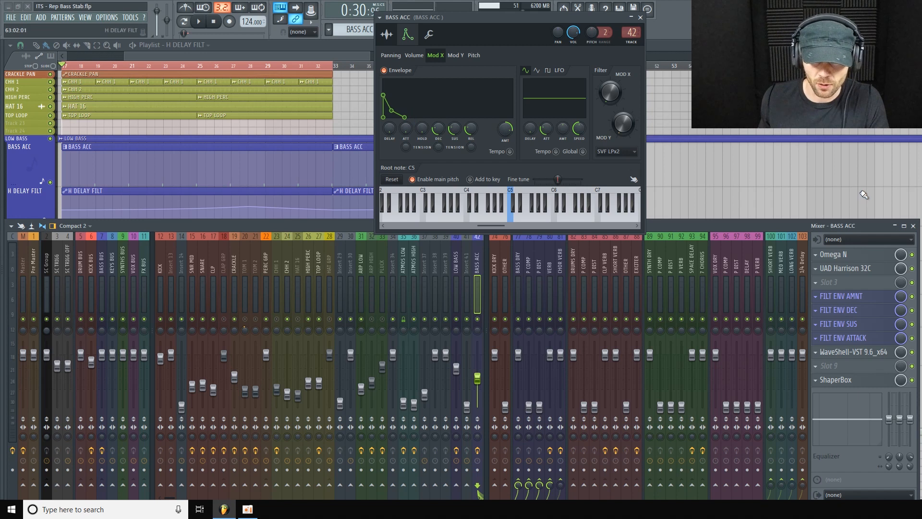
{"action": "left_click", "coordinate": [913, 226]}
{"action": "left_click_drag", "start_coordinate": [517, 18], "coordinate": [581, 55]}
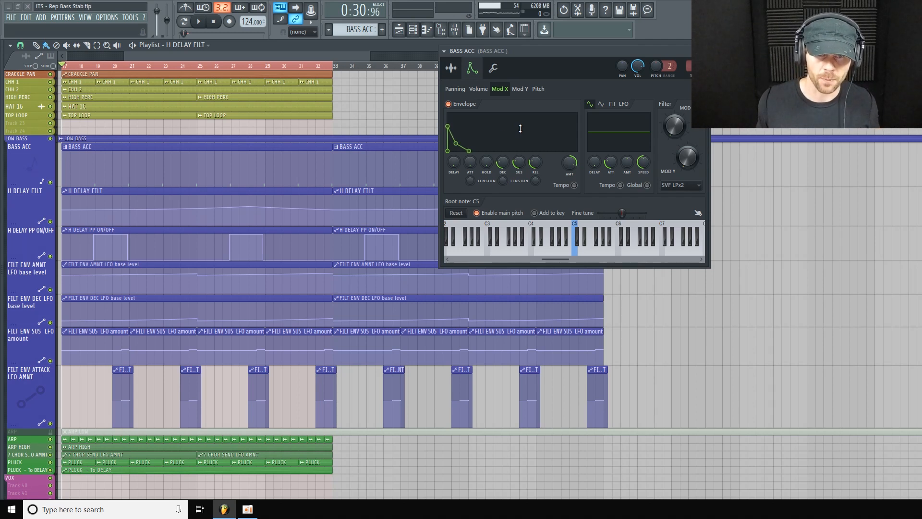
Open the FILT ENV DEC controller from the BASS ACC mixer effects and place its window below the channel settings.
{"action": "left_click", "coordinate": [456, 30]}
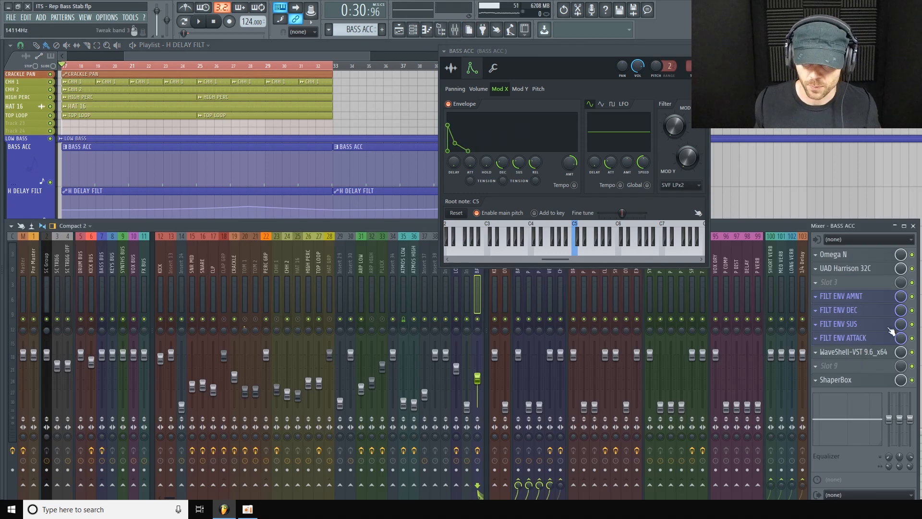
{"action": "left_click", "coordinate": [867, 315]}
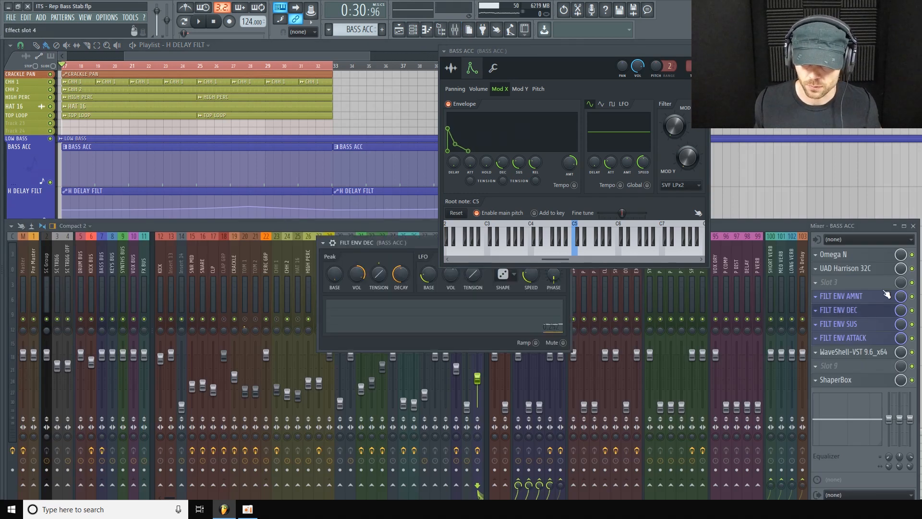
{"action": "left_click", "coordinate": [914, 227]}
{"action": "left_click_drag", "start_coordinate": [428, 245], "coordinate": [332, 273]}
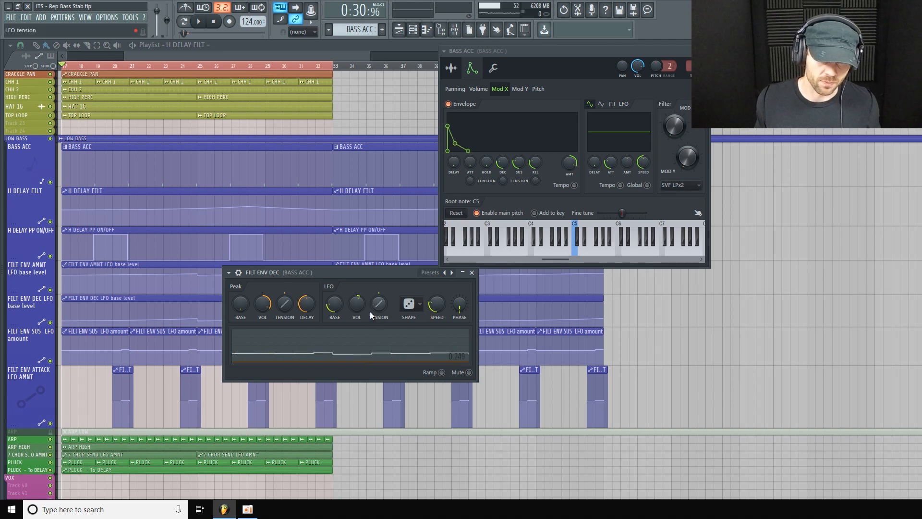
{"action": "left_click_drag", "start_coordinate": [363, 273], "coordinate": [361, 277]}
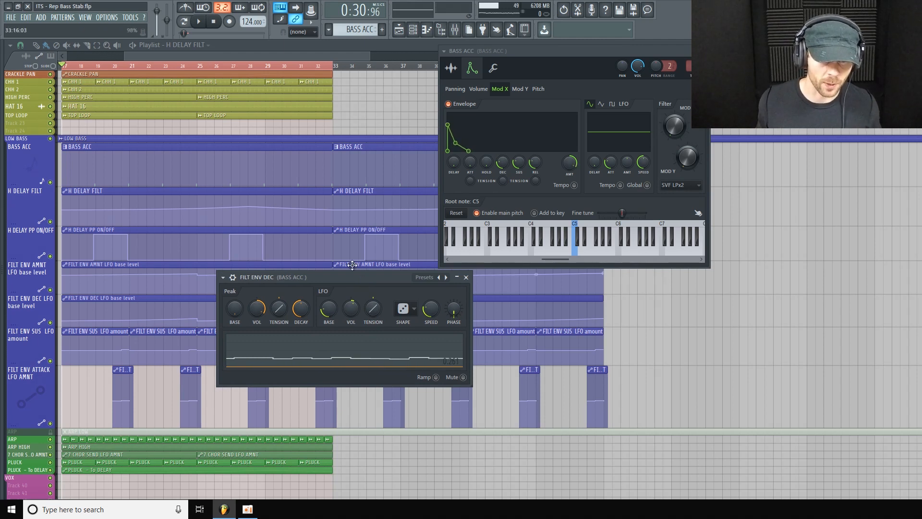
Copy the FILT ENV DEC controller's LFO base value, try a higher level, and paste the 24% value back.
{"action": "right_click", "coordinate": [329, 315]}
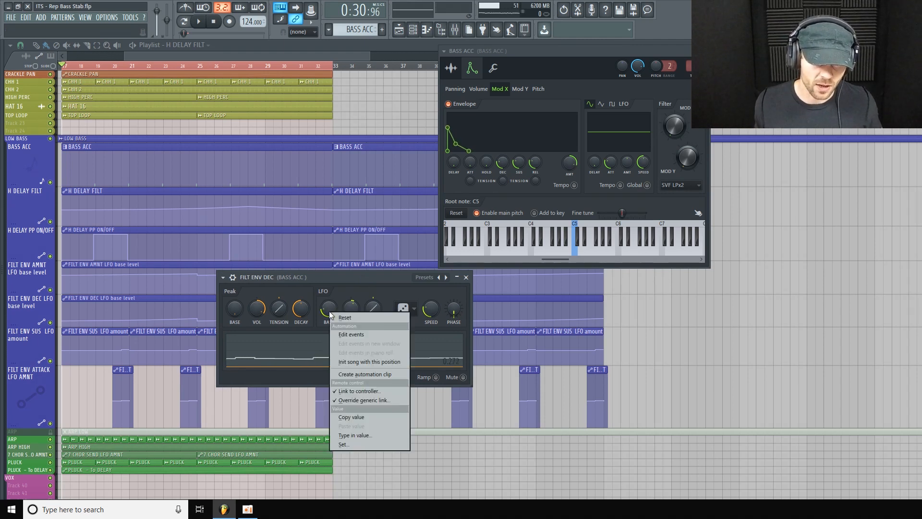
{"action": "left_click", "coordinate": [375, 417]}
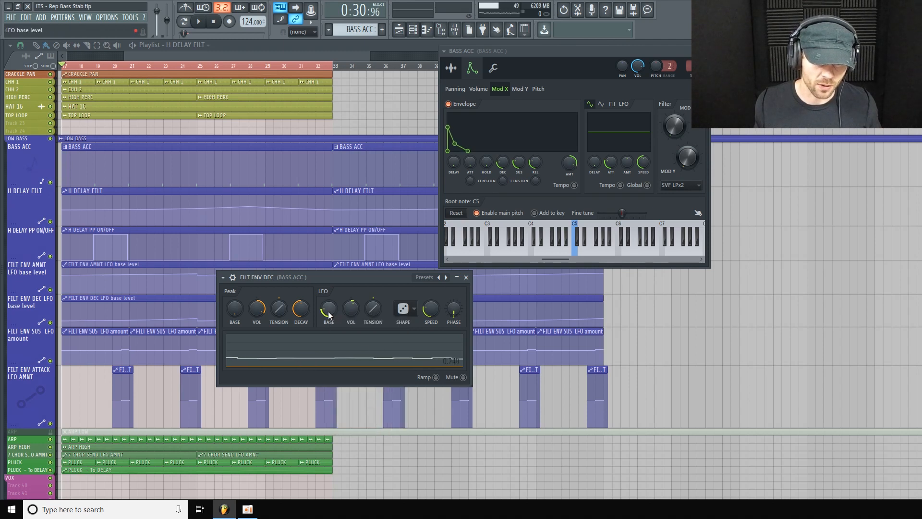
{"action": "left_click_drag", "start_coordinate": [328, 311], "coordinate": [328, 299]}
{"action": "right_click", "coordinate": [328, 313]}
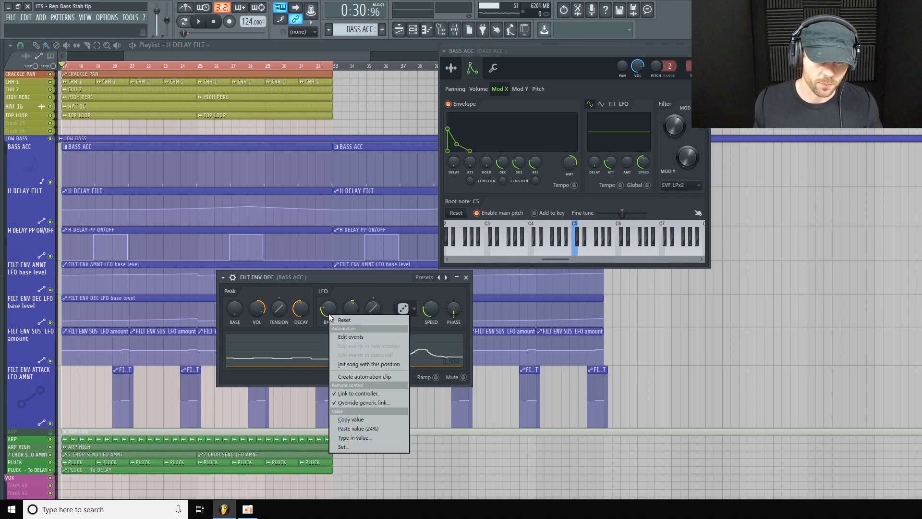
{"action": "left_click", "coordinate": [379, 429]}
Move the FILT ENV DEC window aside to view its base level automation clips, and close the controller.
{"action": "left_click_drag", "start_coordinate": [325, 278], "coordinate": [536, 319]}
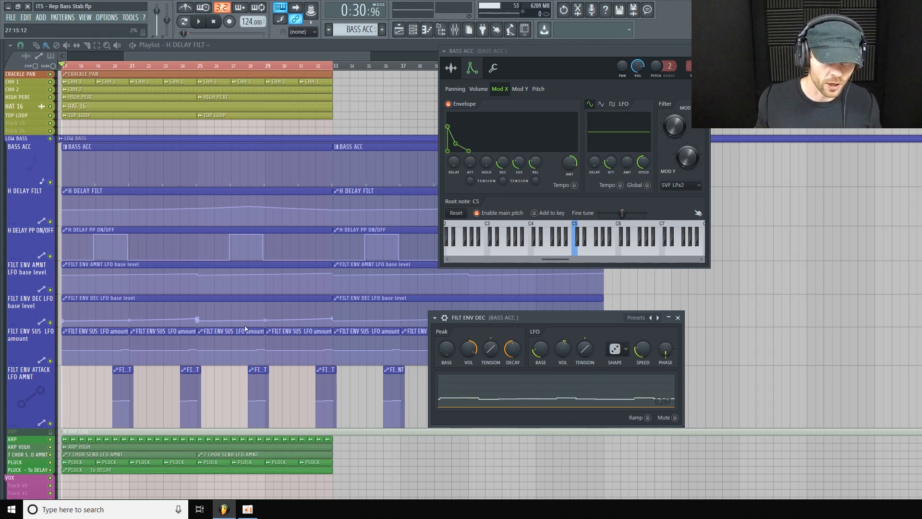
{"action": "left_click_drag", "start_coordinate": [577, 320], "coordinate": [354, 272]}
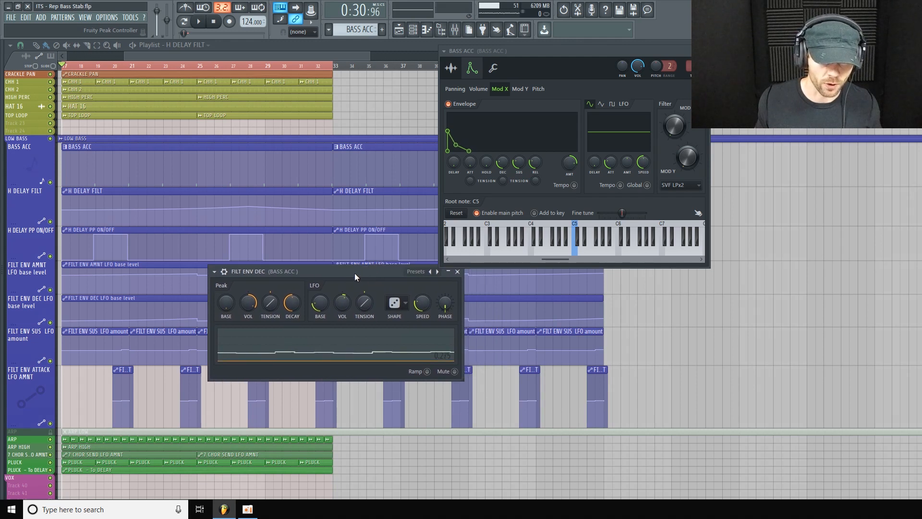
{"action": "left_click", "coordinate": [457, 271]}
Open the FILT ENV SUS controller from the BASS ACC mixer effects and move it clear of its automation clips.
{"action": "scroll", "coordinate": [144, 269], "scroll_direction": "down", "scroll_amount": 2}
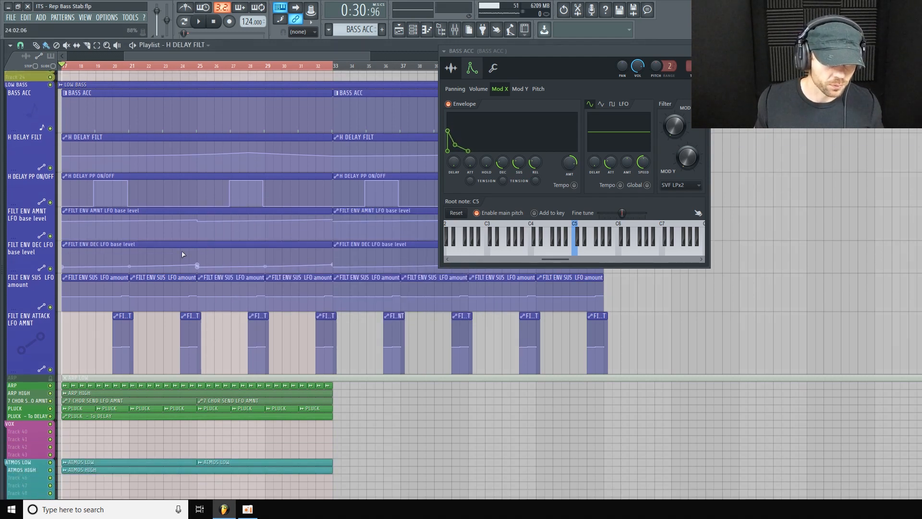
{"action": "left_click_drag", "start_coordinate": [31, 374], "coordinate": [31, 361]}
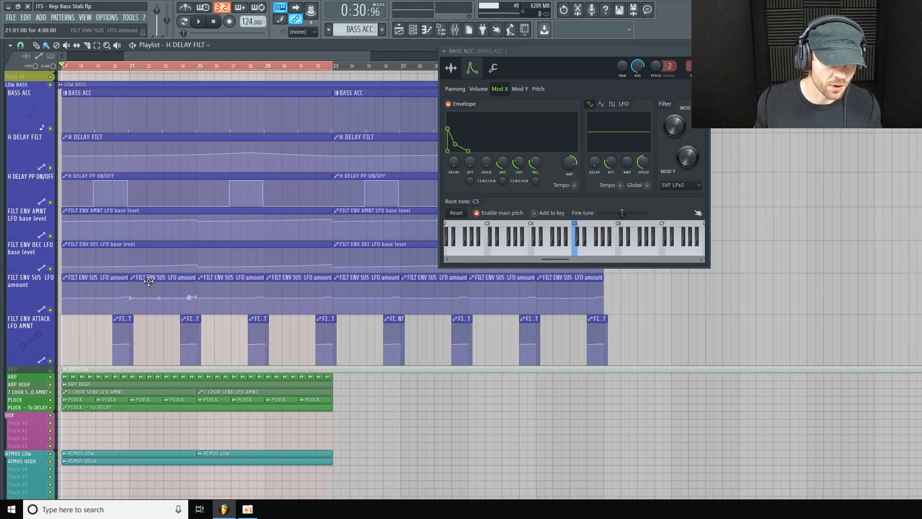
{"action": "left_click", "coordinate": [462, 32]}
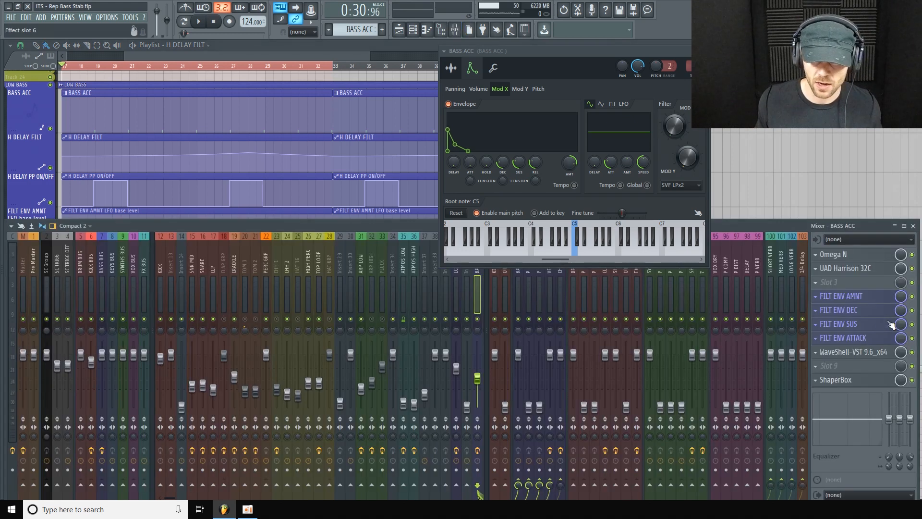
{"action": "left_click", "coordinate": [862, 324]}
{"action": "left_click", "coordinate": [913, 225]}
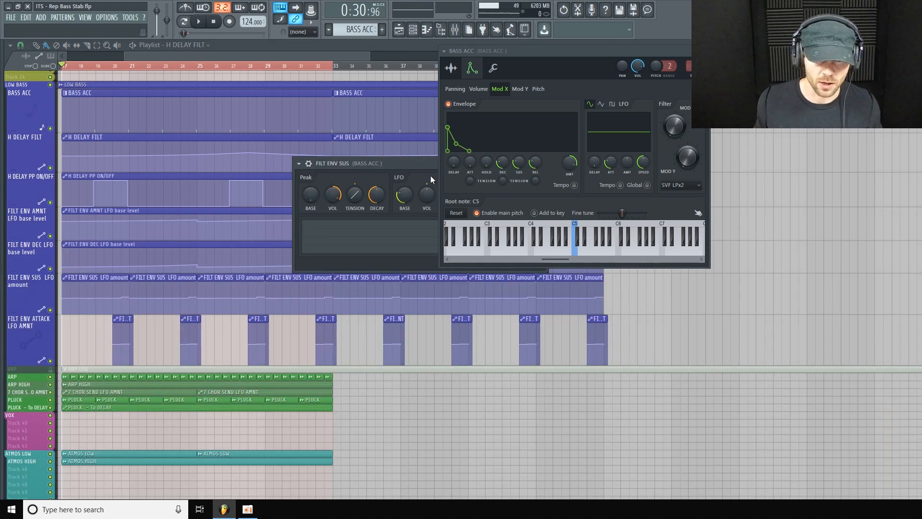
{"action": "left_click_drag", "start_coordinate": [417, 163], "coordinate": [483, 288]}
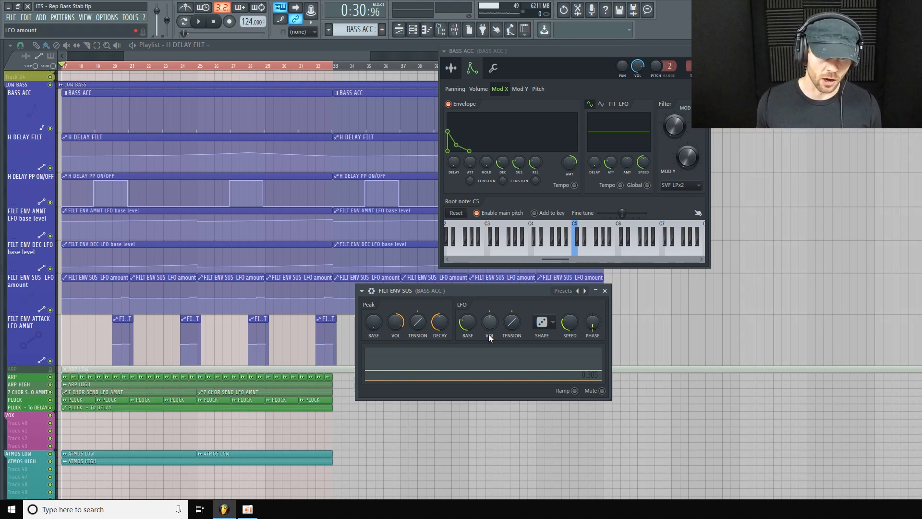
{"action": "left_click_drag", "start_coordinate": [494, 290], "coordinate": [660, 291]}
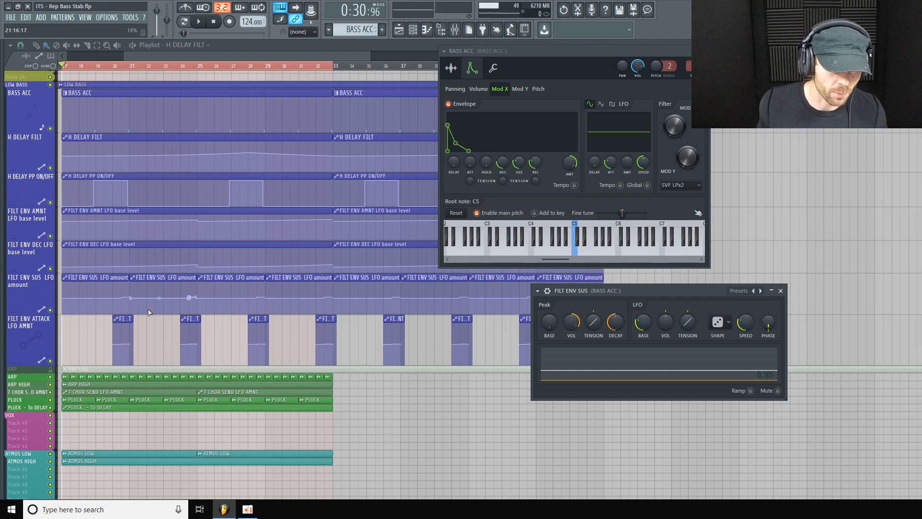
Bring the FILT ENV SUS controller back up from the mixer and enlarge its LFO amount automation track for inspection.
{"action": "left_click_drag", "start_coordinate": [28, 373], "coordinate": [28, 363]}
{"action": "left_click_drag", "start_coordinate": [124, 325], "coordinate": [552, 324]}
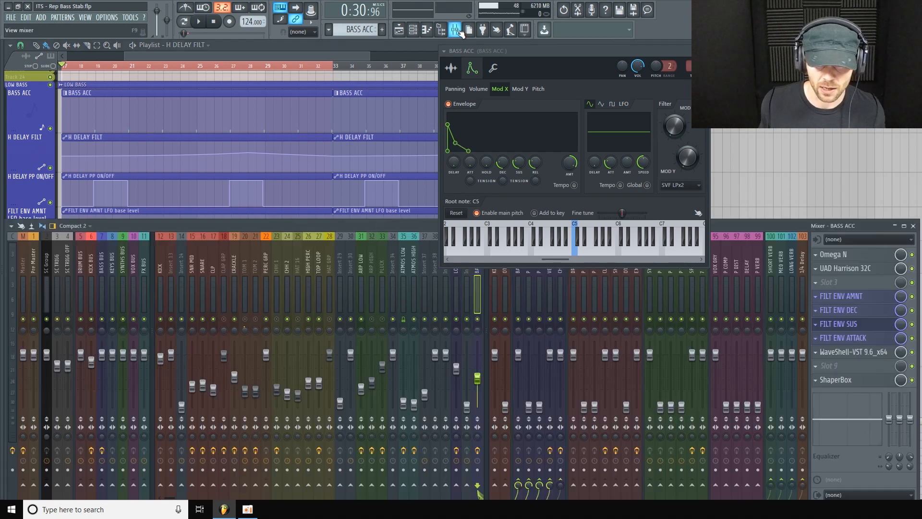
{"action": "left_click", "coordinate": [454, 29]}
{"action": "left_click", "coordinate": [876, 325]}
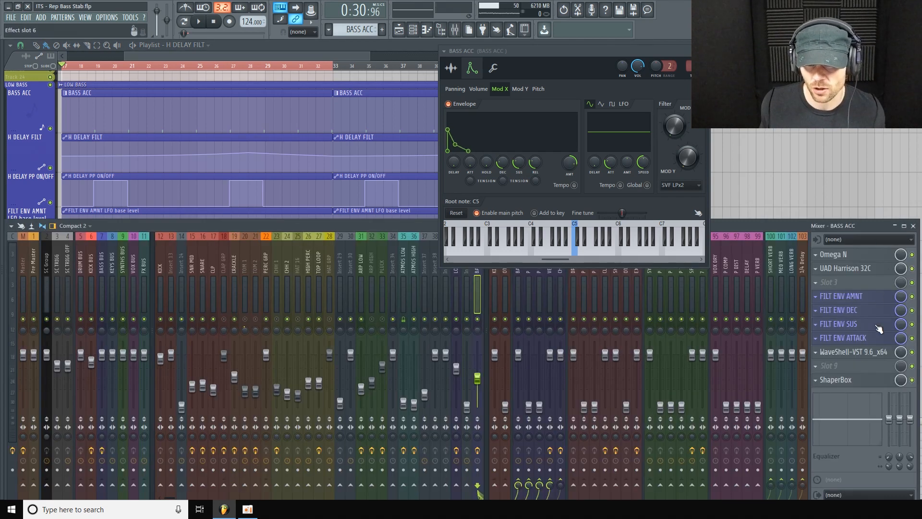
{"action": "left_click", "coordinate": [913, 226]}
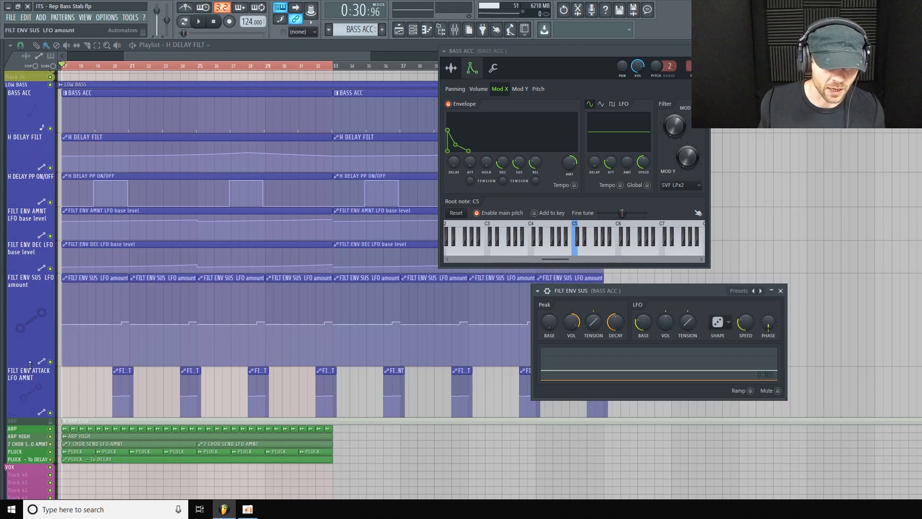
Enlarge the FILT ENV ATTACK LFO AMNT playlist track to inspect its automation clips.
{"action": "scroll", "coordinate": [29, 359], "scroll_direction": "down", "scroll_amount": 1}
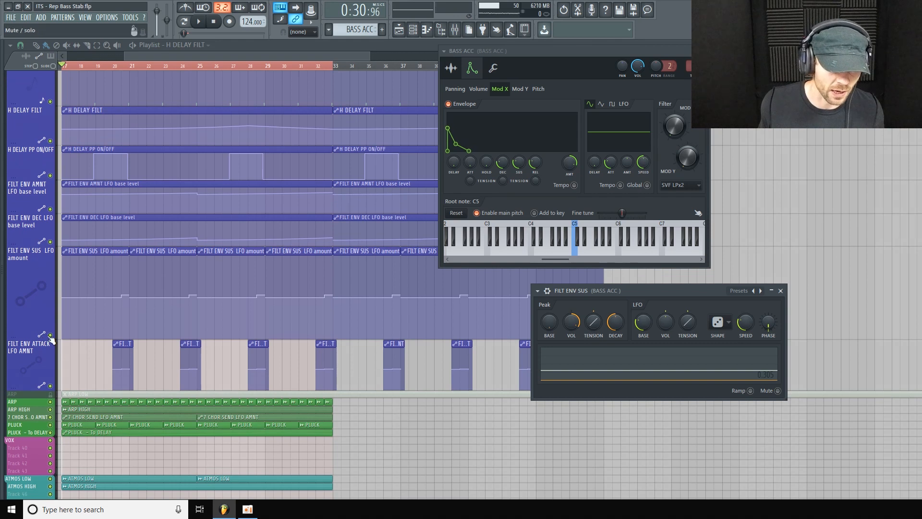
{"action": "left_click_drag", "start_coordinate": [32, 388], "coordinate": [32, 420]}
{"action": "scroll", "coordinate": [32, 413], "scroll_direction": "down", "scroll_amount": 4}
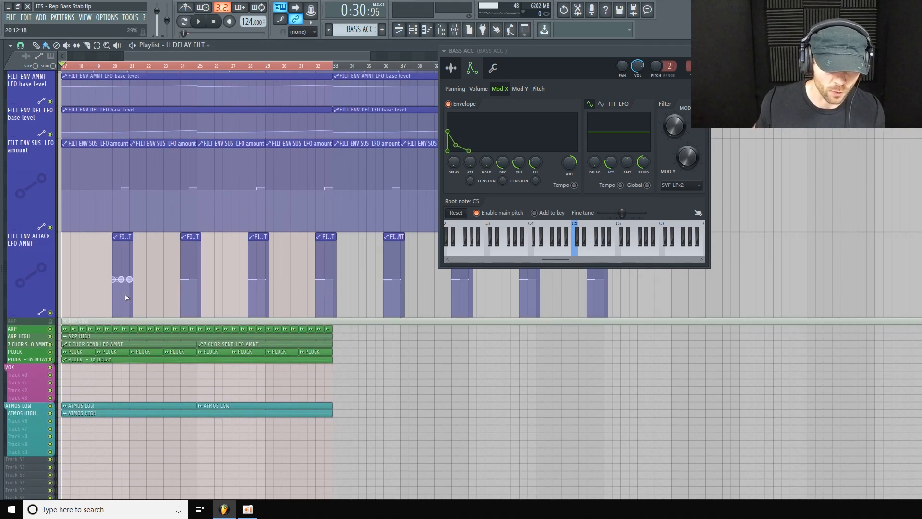
{"action": "left_click_drag", "start_coordinate": [18, 316], "coordinate": [18, 383]}
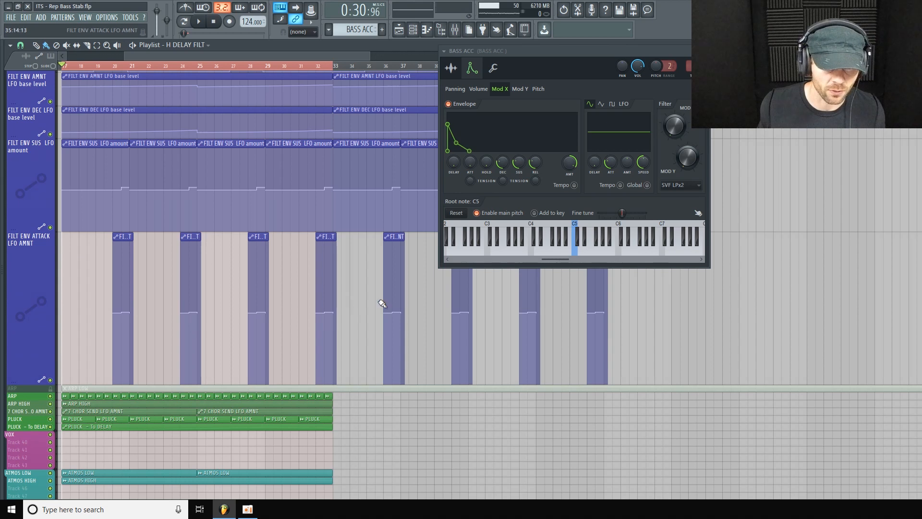
Shrink the FILT ENV ATTACK and FILT ENV SUS automation tracks and move the BASS ACC window further off the clips.
{"action": "left_click_drag", "start_coordinate": [23, 381], "coordinate": [27, 266]}
{"action": "scroll", "coordinate": [39, 268], "scroll_direction": "up", "scroll_amount": 2}
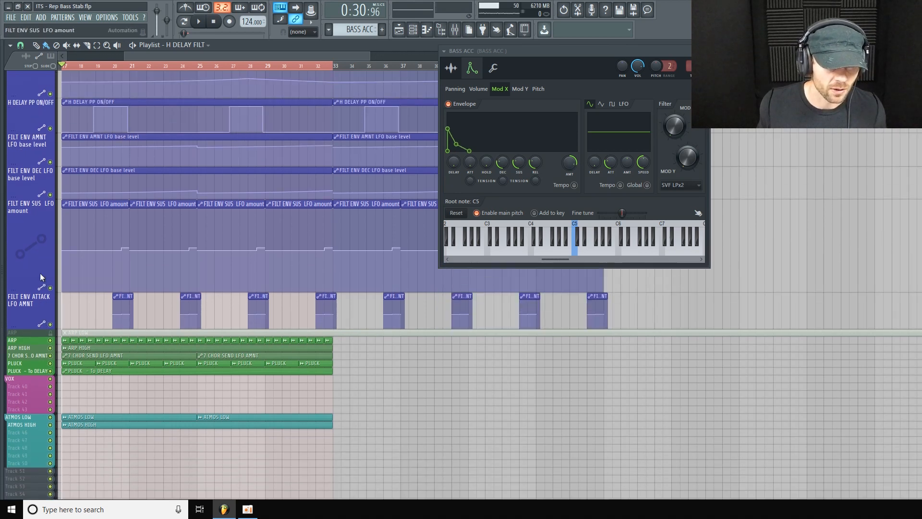
{"action": "left_click_drag", "start_coordinate": [27, 308], "coordinate": [27, 262]}
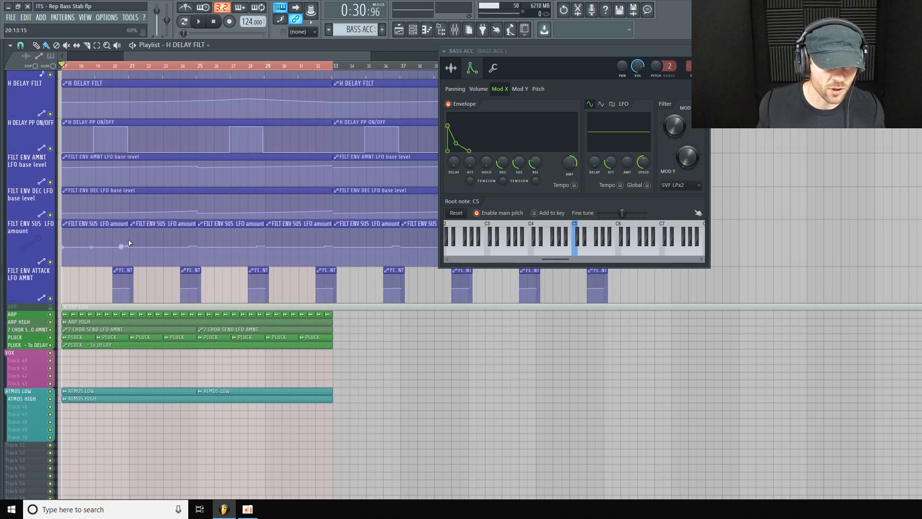
{"action": "scroll", "coordinate": [72, 293], "scroll_direction": "up", "scroll_amount": 2}
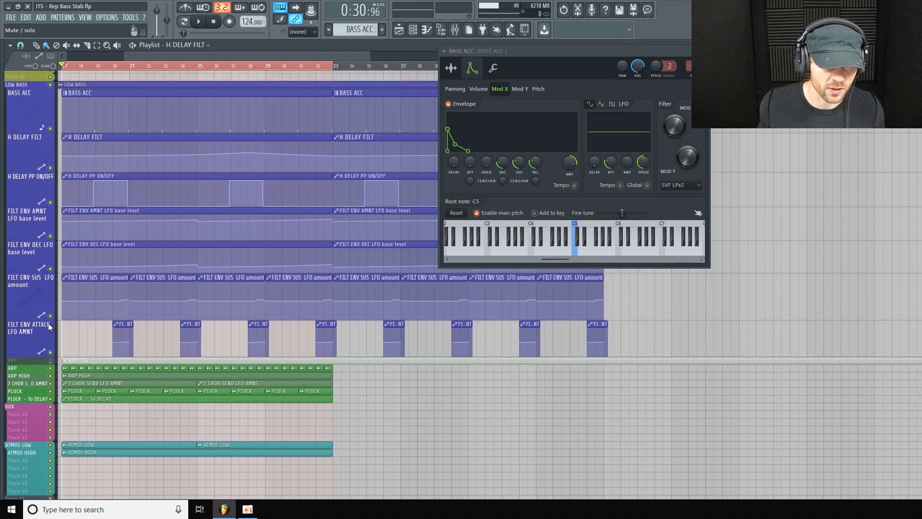
{"action": "left_click_drag", "start_coordinate": [48, 319], "coordinate": [48, 311]}
{"action": "left_click_drag", "start_coordinate": [569, 50], "coordinate": [637, 76]}
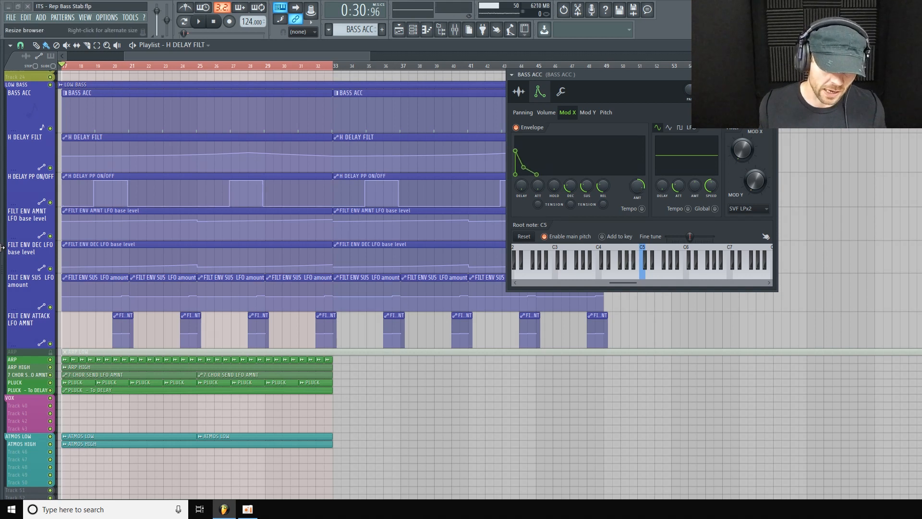
{"action": "left_click_drag", "start_coordinate": [29, 309], "coordinate": [29, 306]}
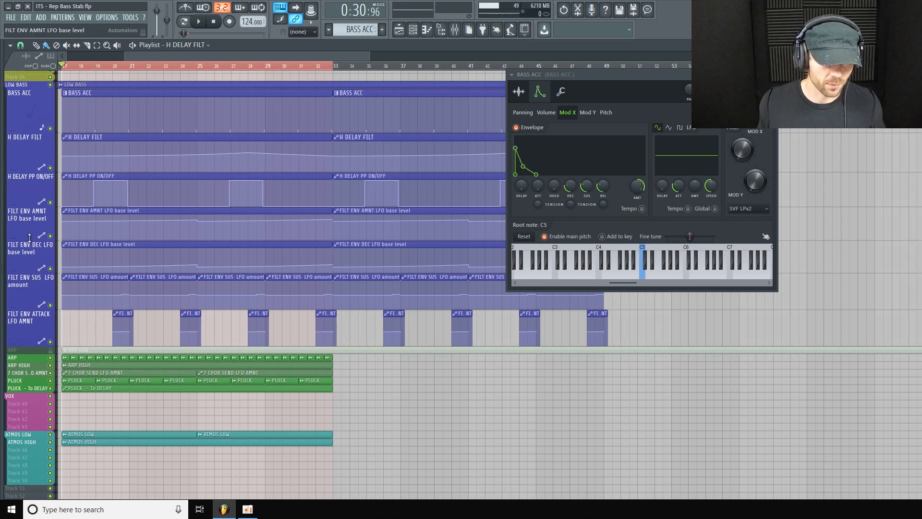
Enlarge the FILT ENV AMNT LFO base level track and open the FILT ENV AMNT controller from the mixer effects.
{"action": "left_click_drag", "start_coordinate": [29, 238], "coordinate": [29, 251]}
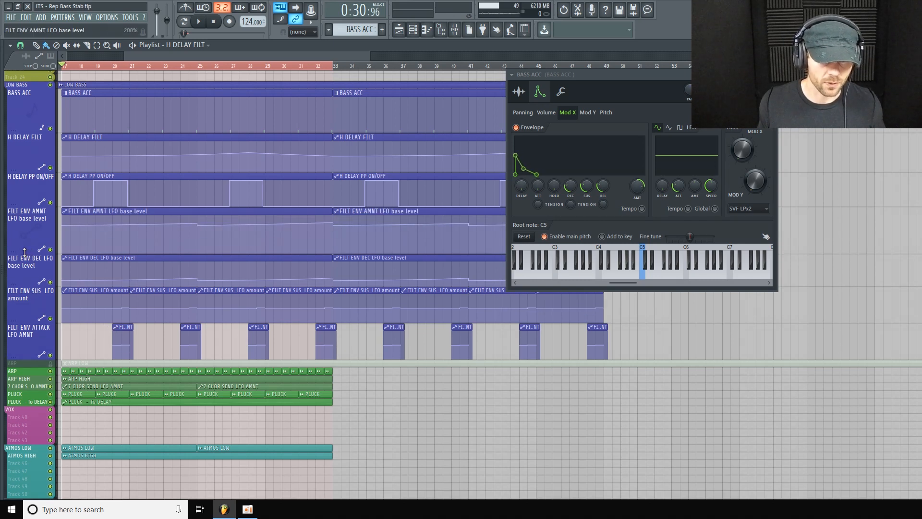
{"action": "left_click", "coordinate": [457, 31]}
{"action": "left_click", "coordinate": [875, 296]}
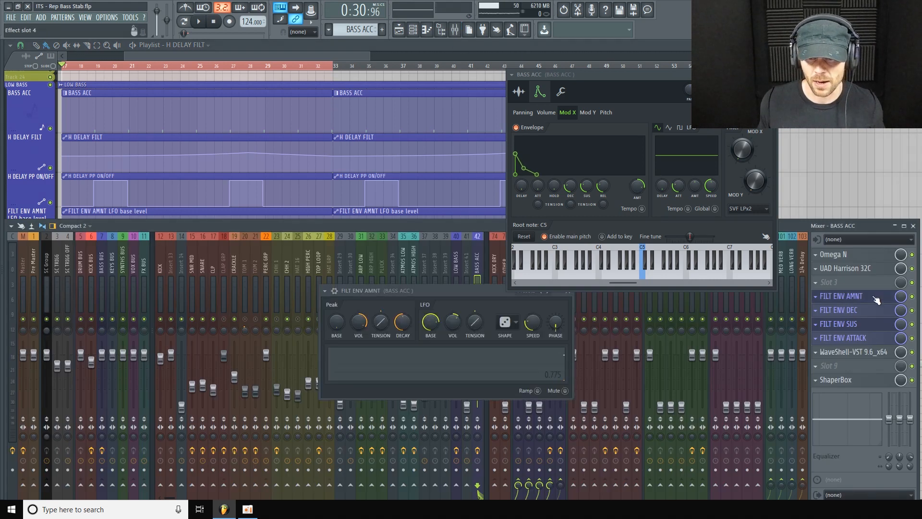
Close the mixer, compare the FILT ENV AMNT controller's LFO with its base level automation clips, and close the open controller windows.
{"action": "left_click", "coordinate": [914, 226]}
{"action": "left_click_drag", "start_coordinate": [452, 290], "coordinate": [359, 241]}
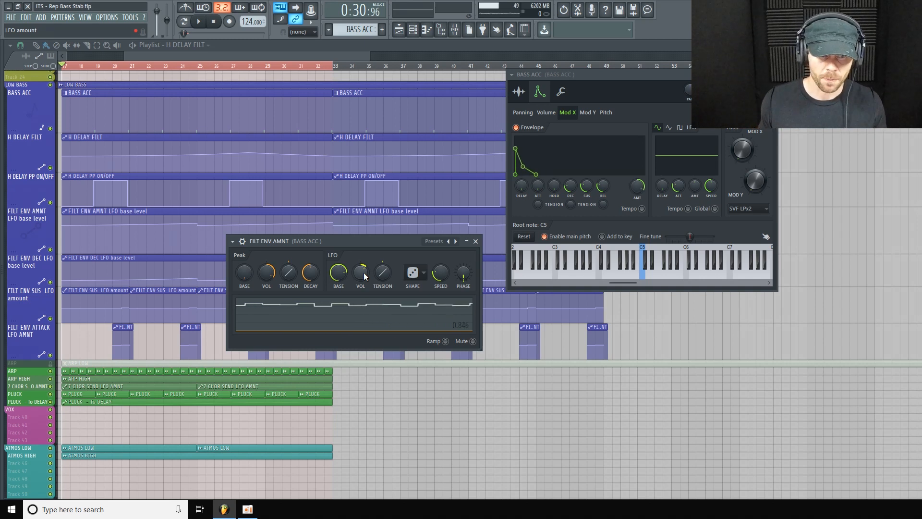
{"action": "left_click_drag", "start_coordinate": [350, 239], "coordinate": [597, 347]}
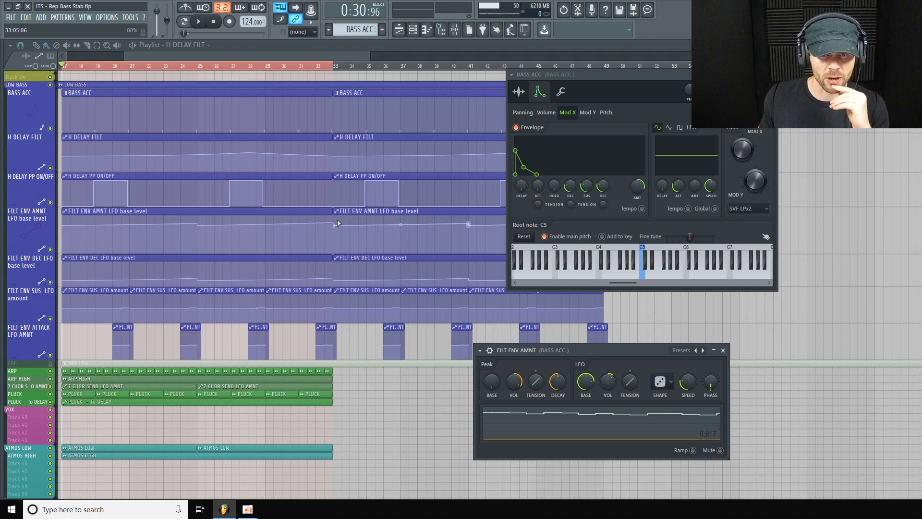
{"action": "left_click_drag", "start_coordinate": [623, 352], "coordinate": [439, 271]}
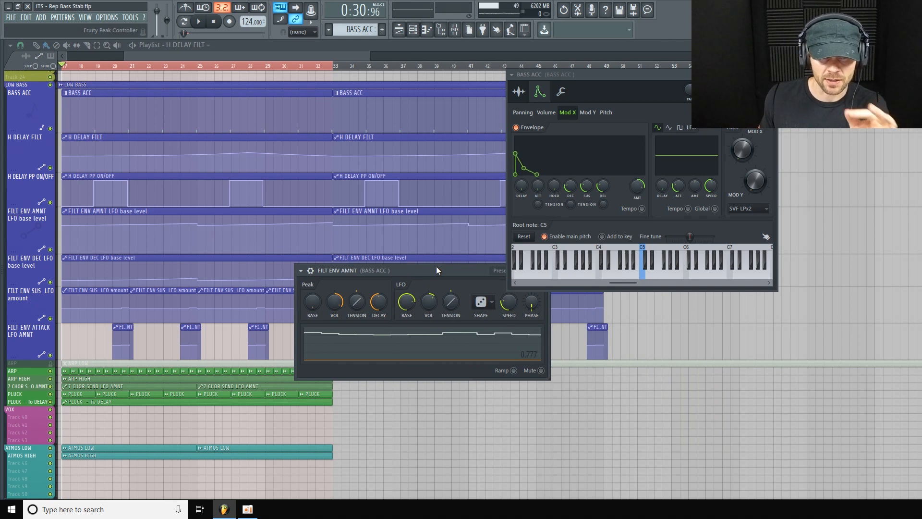
{"action": "left_click_drag", "start_coordinate": [454, 266], "coordinate": [357, 247]}
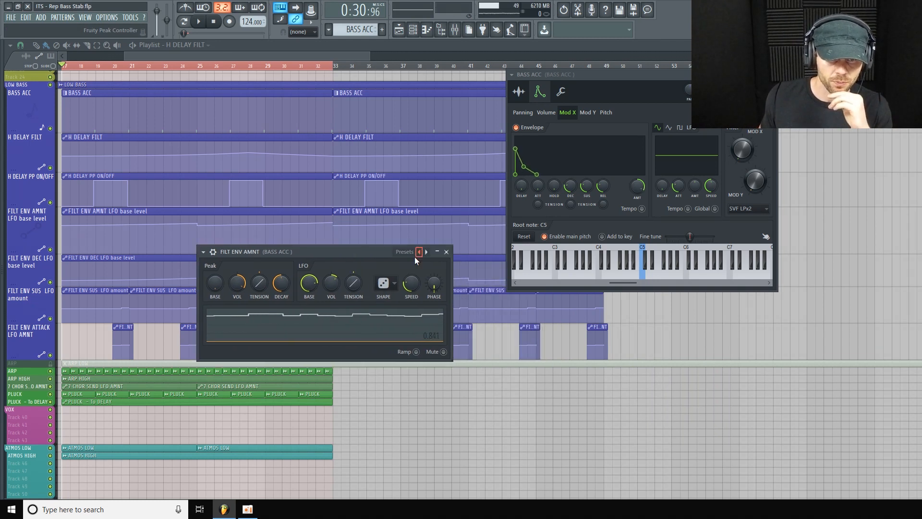
{"action": "left_click", "coordinate": [446, 252]}
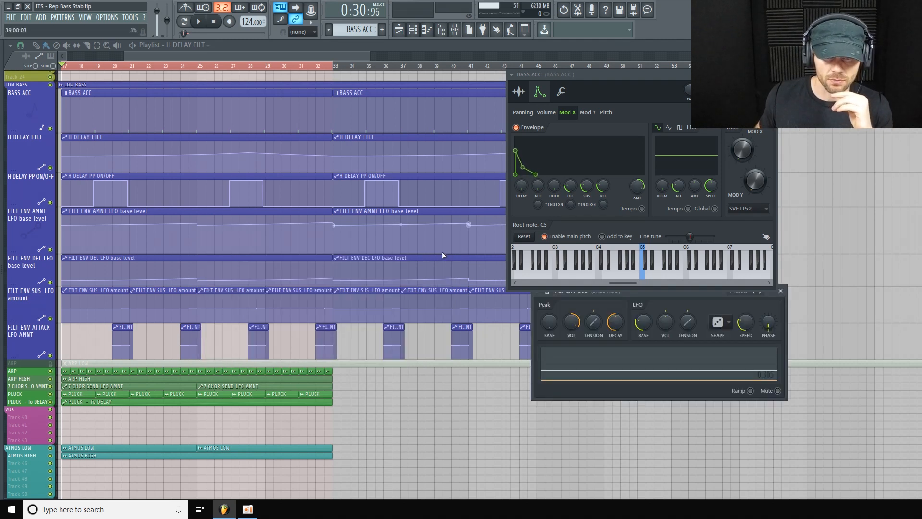
{"action": "left_click", "coordinate": [780, 291]}
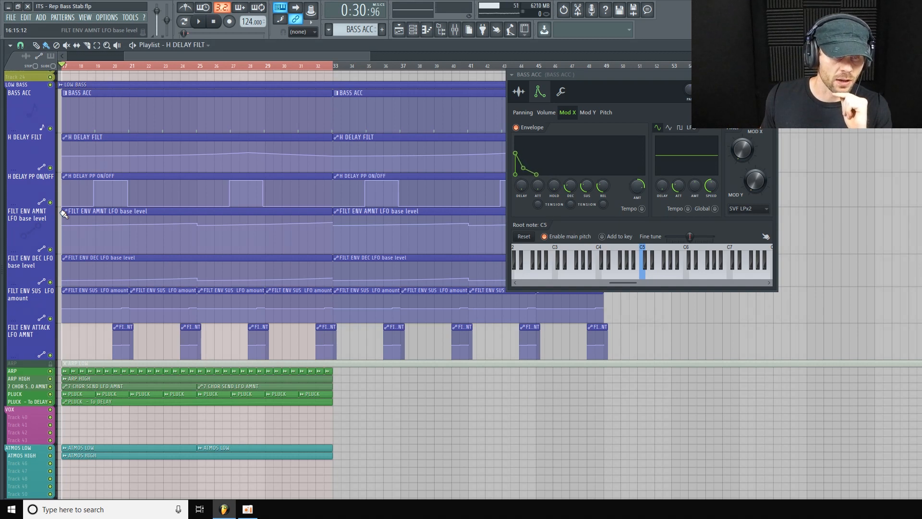
Open the H-Delay plugin from the BASS ACC mixer effects, close the mixer and place the plugin clear of the automation clips.
{"action": "left_click", "coordinate": [455, 31]}
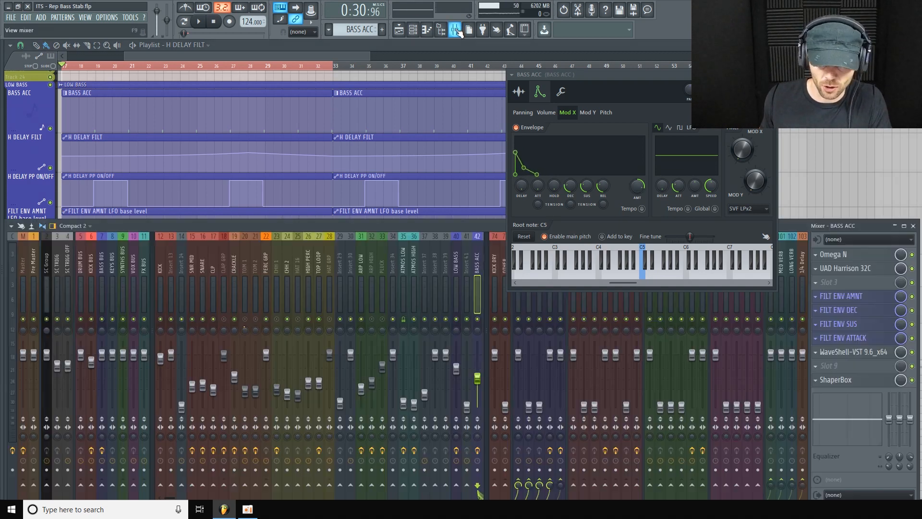
{"action": "left_click", "coordinate": [871, 355]}
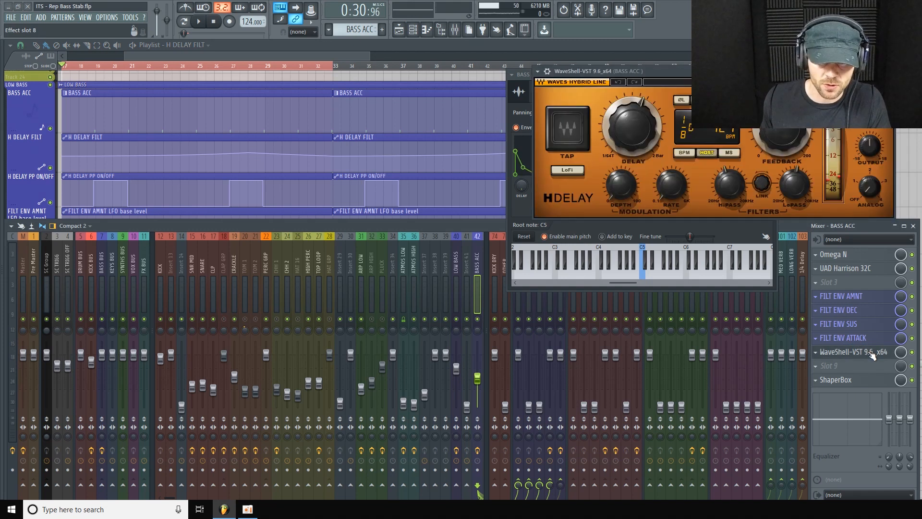
{"action": "left_click", "coordinate": [913, 226]}
{"action": "left_click_drag", "start_coordinate": [731, 73], "coordinate": [662, 187]}
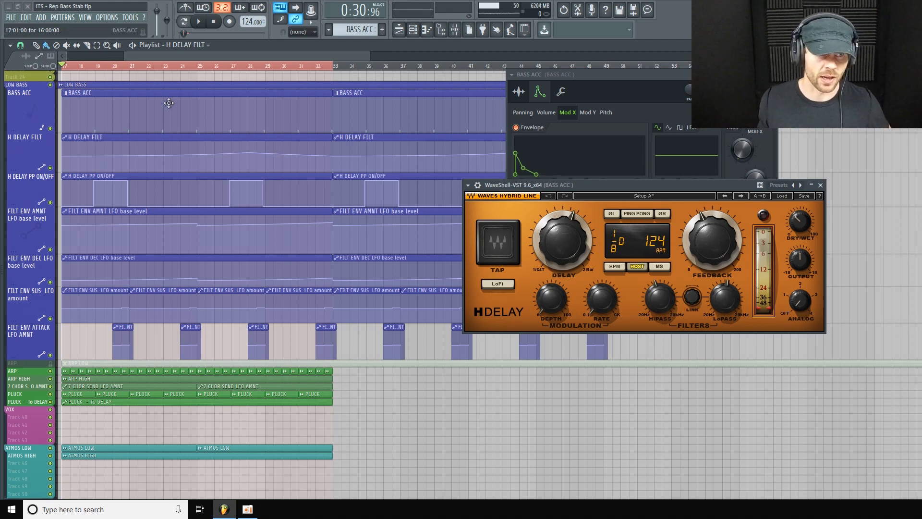
Play the looped section with H-Delay open, inspect its high-pass and low-pass filter controls, and close all plugin windows.
{"action": "key", "text": "space"}
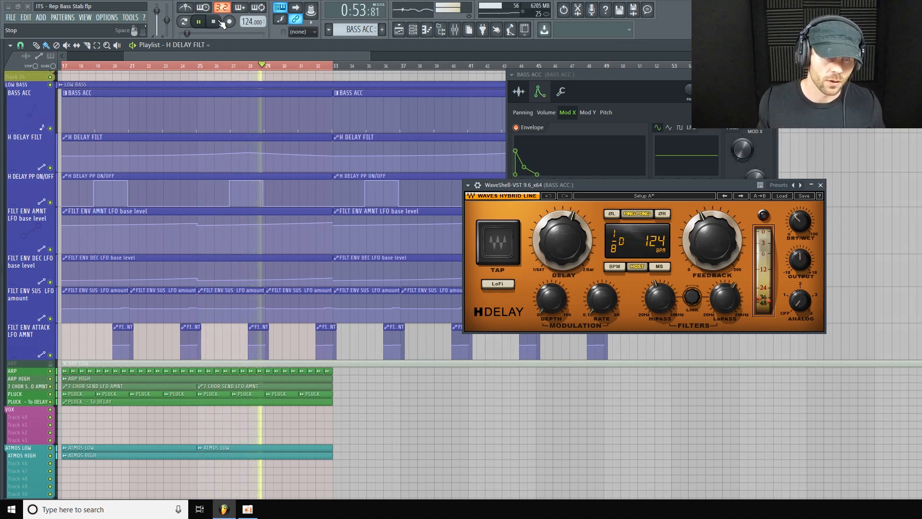
{"action": "left_click", "coordinate": [220, 21]}
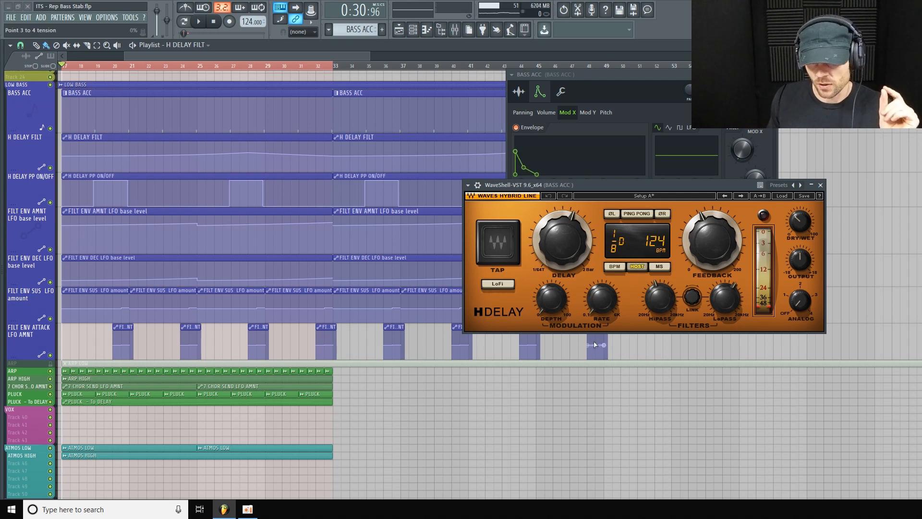
{"action": "mouse_move", "coordinate": [670, 299]}
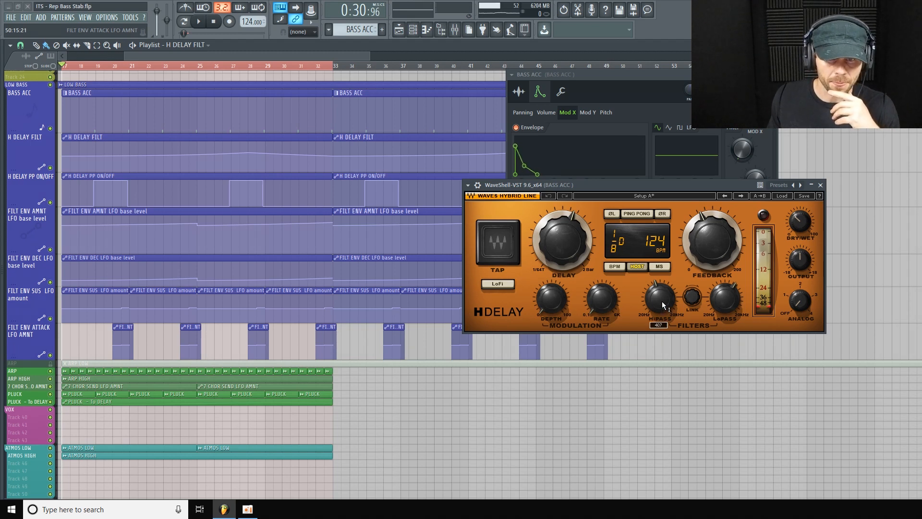
{"action": "mouse_move", "coordinate": [728, 297]}
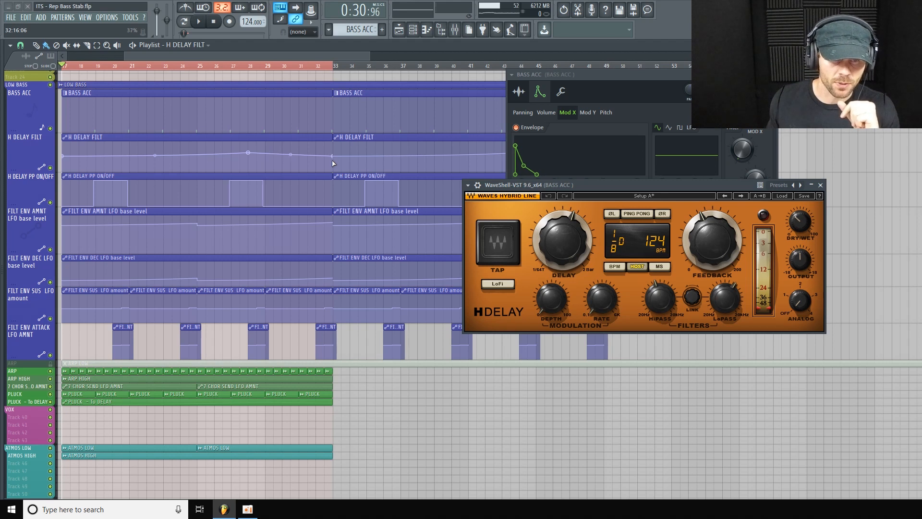
{"action": "left_click", "coordinate": [822, 186]}
{"action": "key", "text": "Escape"}
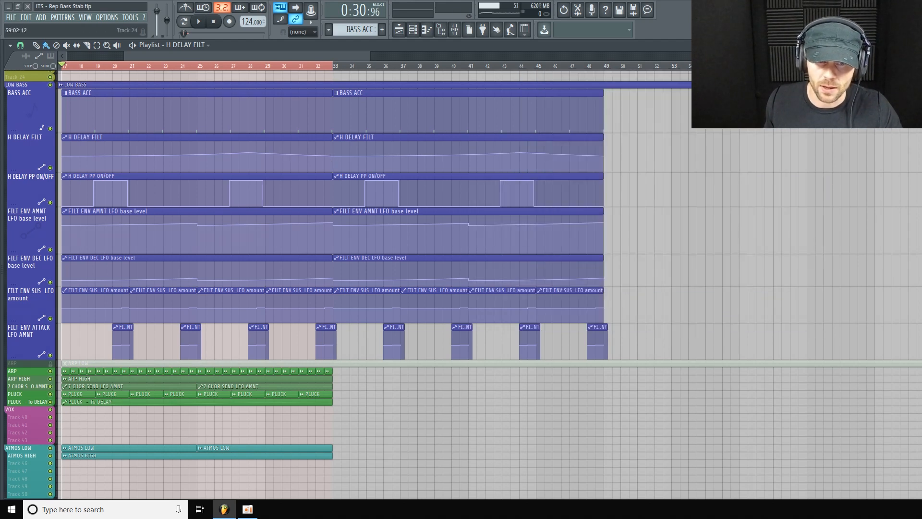
Shrink the H DELAY, FILT ENV AMNT and FILT ENV DEC automation tracks in the playlist.
{"action": "scroll", "coordinate": [221, 228], "scroll_direction": "up", "scroll_amount": 1}
{"action": "left_click_drag", "start_coordinate": [25, 313], "coordinate": [36, 265]}
{"action": "left_click_drag", "start_coordinate": [32, 228], "coordinate": [37, 183]}
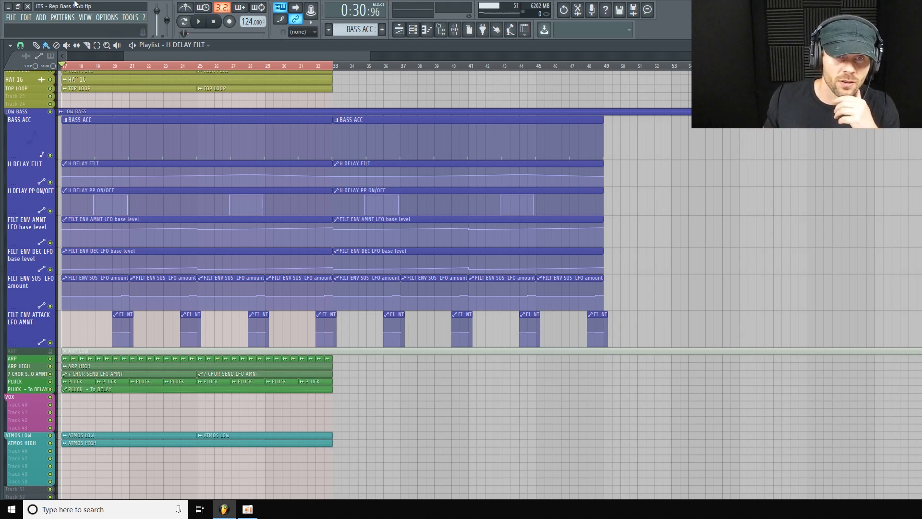
Open the BASS ACC channel's piano roll and widen the view to show its repeated C5 notes.
{"action": "left_click", "coordinate": [458, 32]}
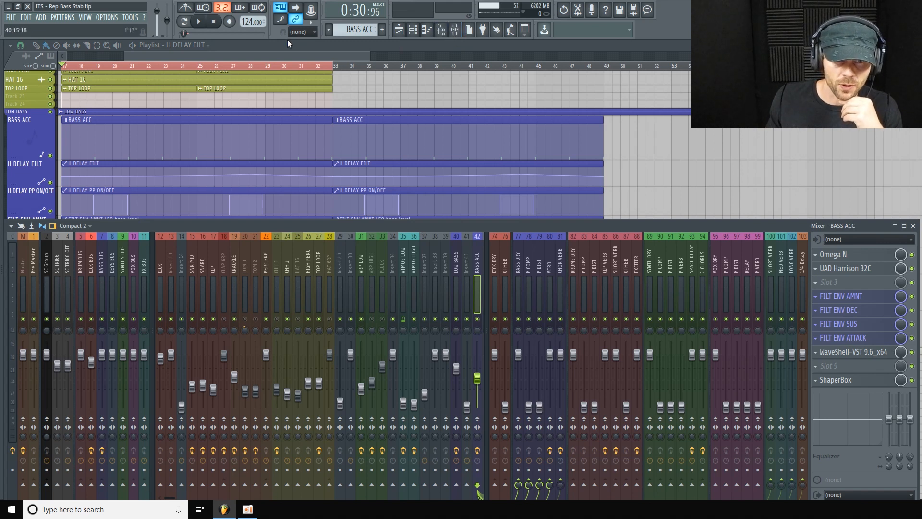
{"action": "left_click", "coordinate": [438, 32]}
{"action": "right_click", "coordinate": [717, 448]}
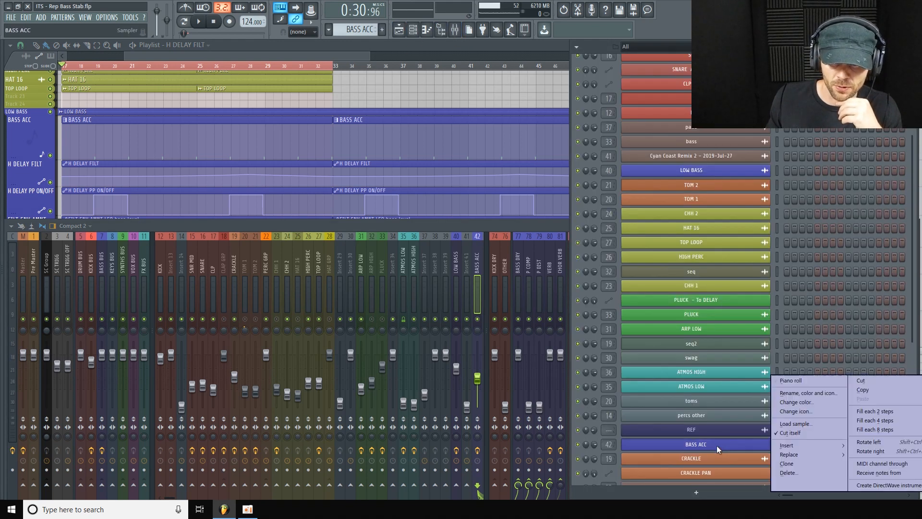
{"action": "left_click", "coordinate": [801, 380]}
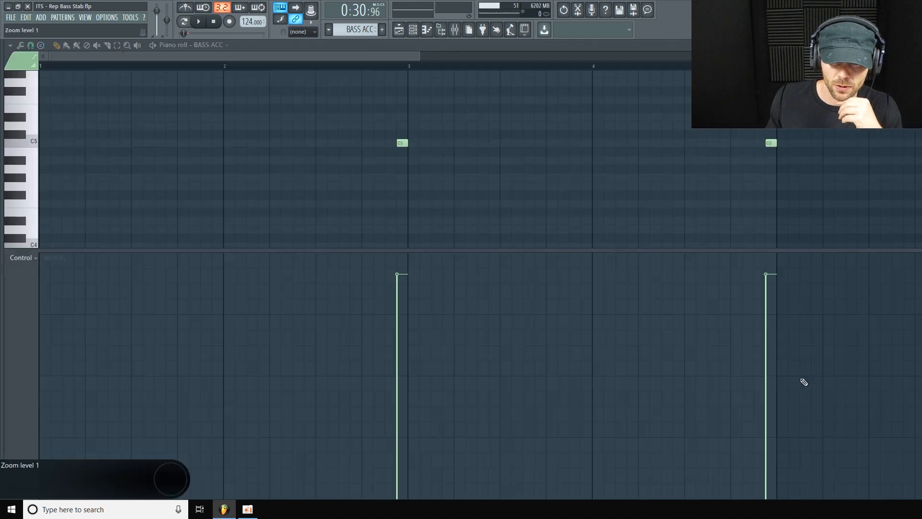
{"action": "right_click", "coordinate": [400, 250]}
{"action": "left_click_drag", "start_coordinate": [419, 56], "coordinate": [578, 88]}
{"action": "left_click_drag", "start_coordinate": [487, 56], "coordinate": [761, 79]}
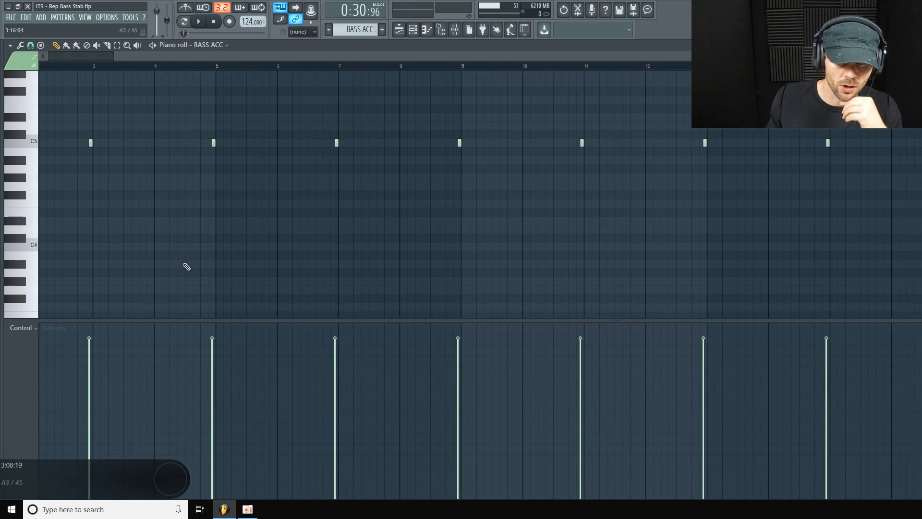
Show note fine pitch in the piano roll's control lane and enlarge the lane to inspect the notes' small pitch offsets.
{"action": "left_click", "coordinate": [35, 328]}
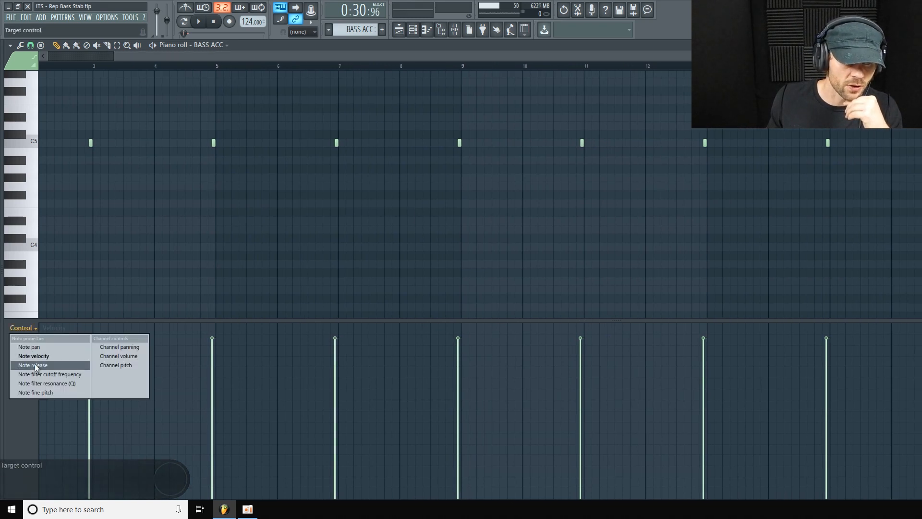
{"action": "left_click", "coordinate": [41, 393]}
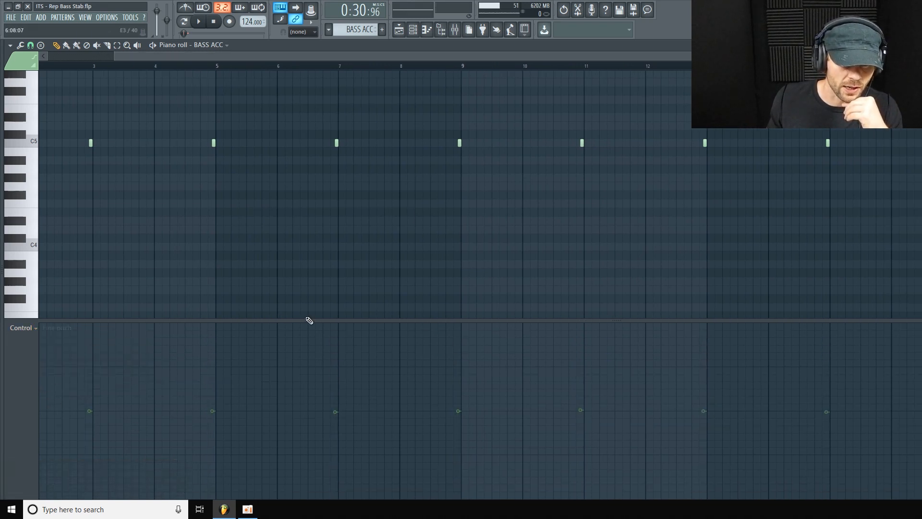
{"action": "left_click_drag", "start_coordinate": [303, 319], "coordinate": [422, 250]}
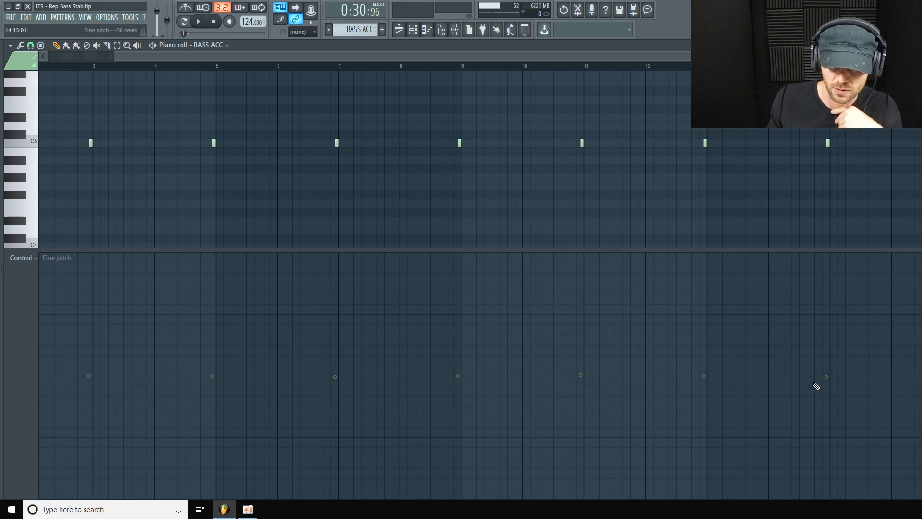
Return to the playlist, slightly shrink the FILT ENV DEC and FILT ENV SUS tracks, and fit all the bass clips in view.
{"action": "left_click", "coordinate": [406, 29]}
{"action": "left_click", "coordinate": [405, 30]}
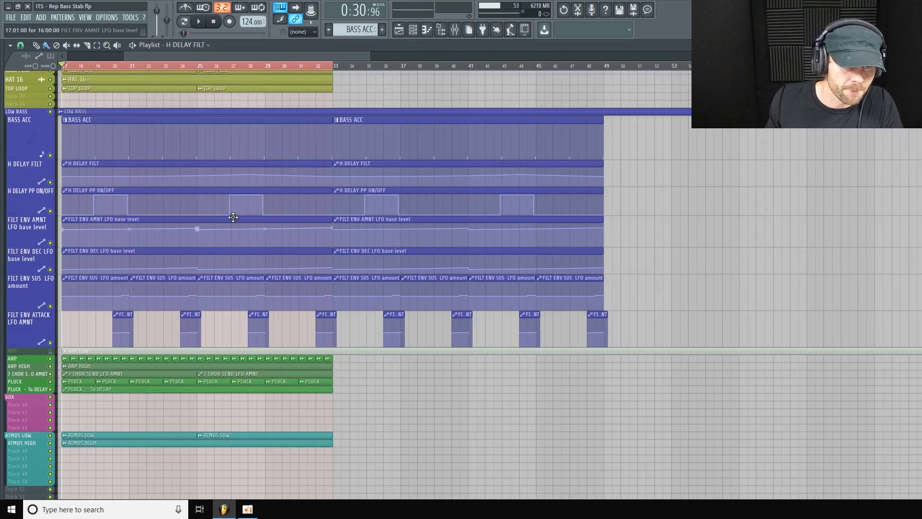
{"action": "scroll", "coordinate": [234, 297], "scroll_direction": "up", "scroll_amount": 4}
{"action": "scroll", "coordinate": [336, 202], "scroll_direction": "down", "scroll_amount": 1}
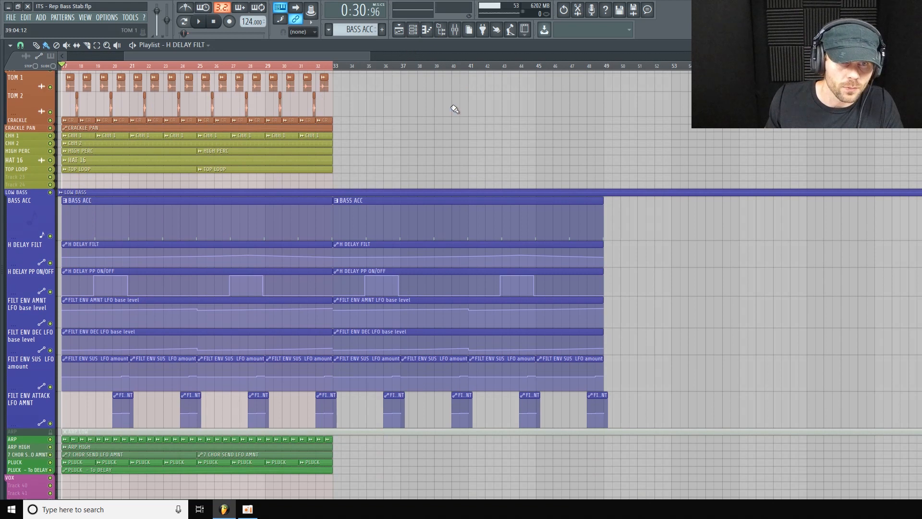
{"action": "left_click_drag", "start_coordinate": [311, 54], "coordinate": [302, 55]}
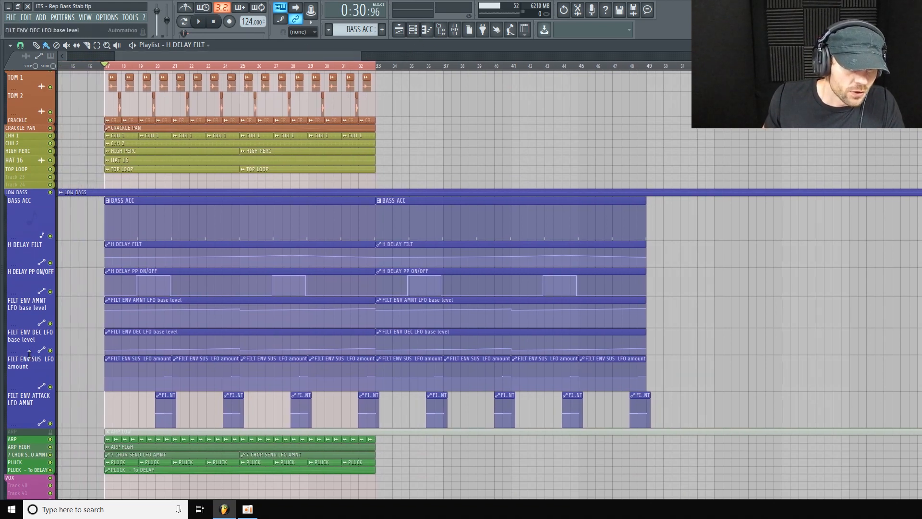
{"action": "left_click_drag", "start_coordinate": [30, 354], "coordinate": [30, 353]}
{"action": "left_click_drag", "start_coordinate": [25, 390], "coordinate": [26, 386]}
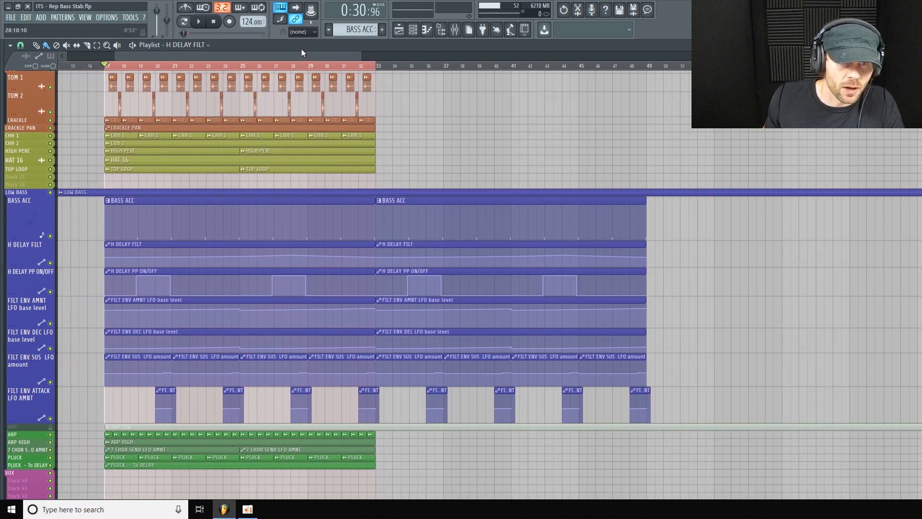
{"action": "left_click_drag", "start_coordinate": [302, 55], "coordinate": [312, 57]}
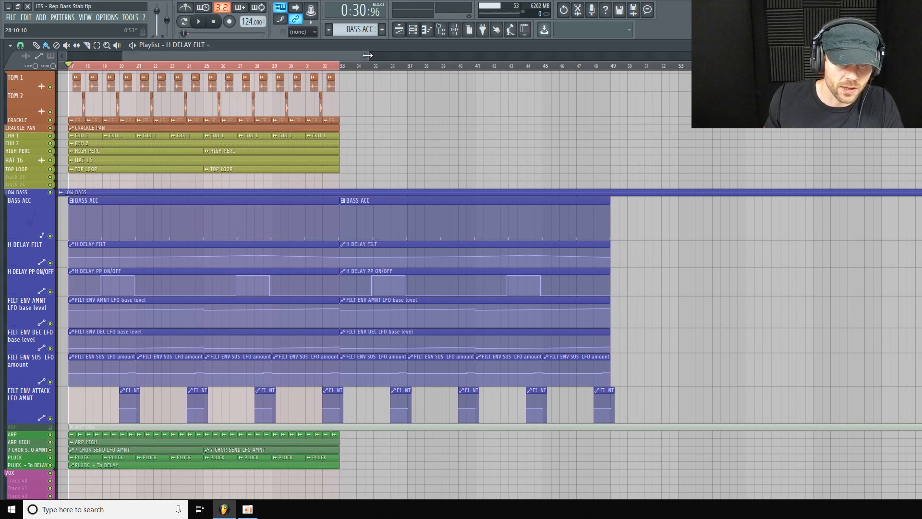
{"action": "left_click_drag", "start_coordinate": [371, 56], "coordinate": [419, 72]}
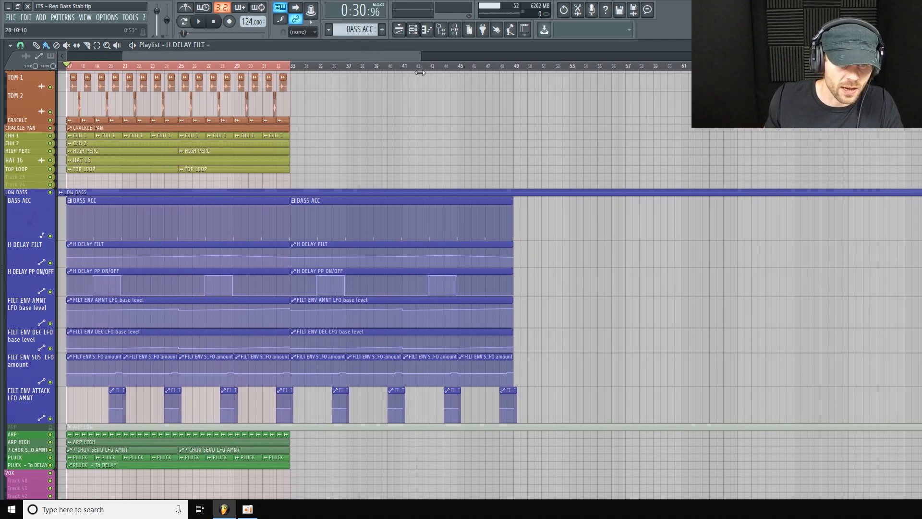
Bring up the mixer below the playlist, play the full mix from bar 17, and raise the mixer window slightly.
{"action": "left_click", "coordinate": [455, 30]}
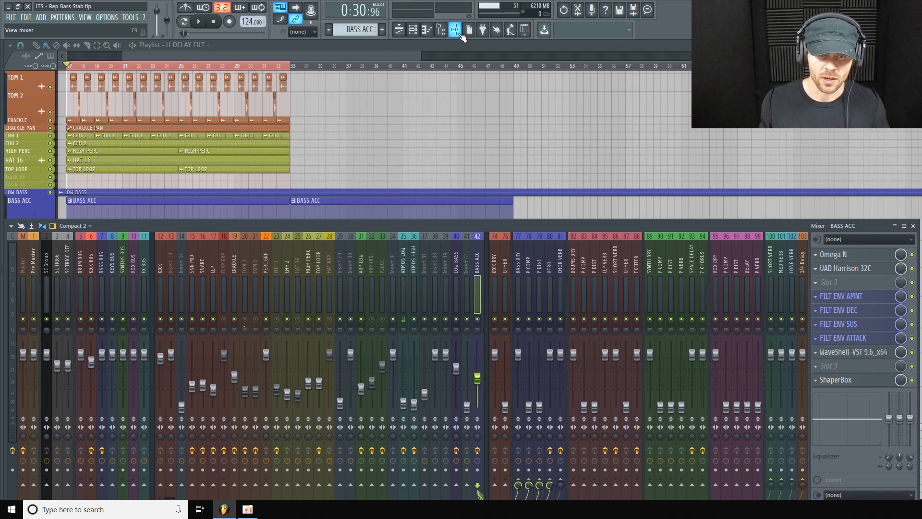
{"action": "scroll", "coordinate": [405, 201], "scroll_direction": "down", "scroll_amount": 2}
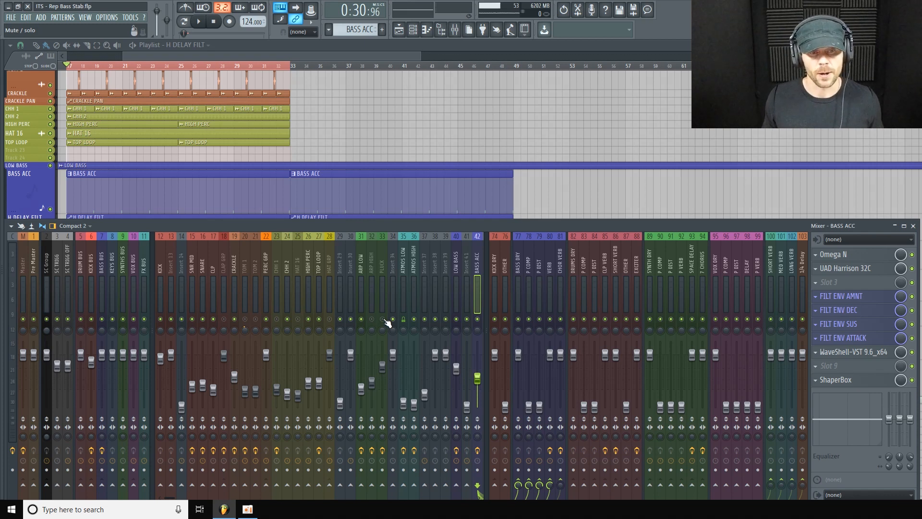
{"action": "key", "text": "space"}
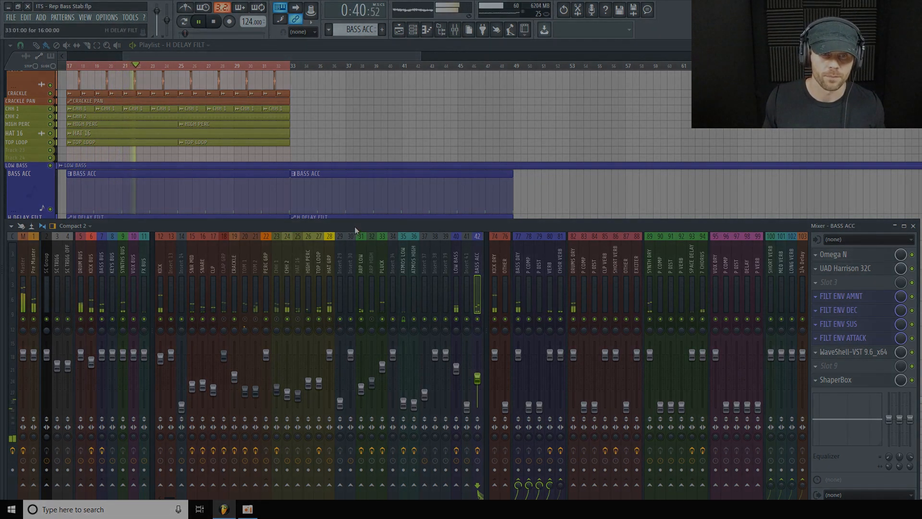
{"action": "left_click_drag", "start_coordinate": [355, 226], "coordinate": [355, 218]}
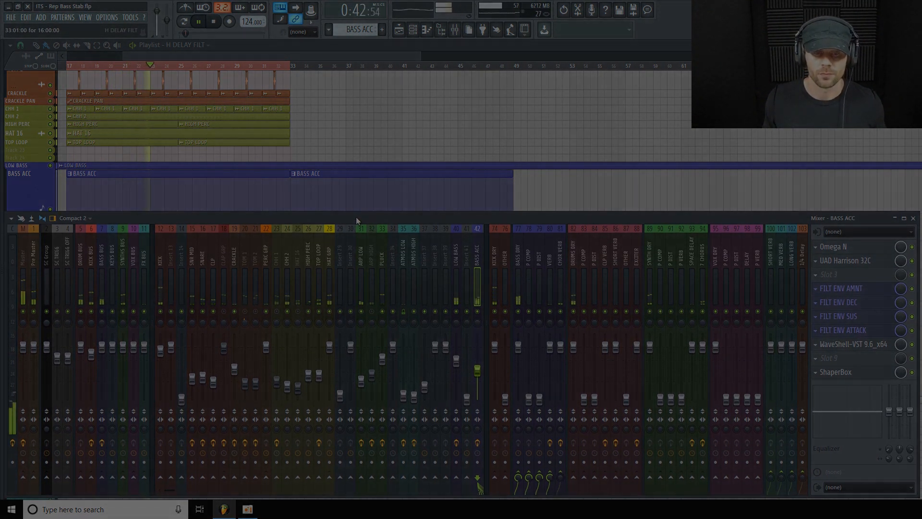